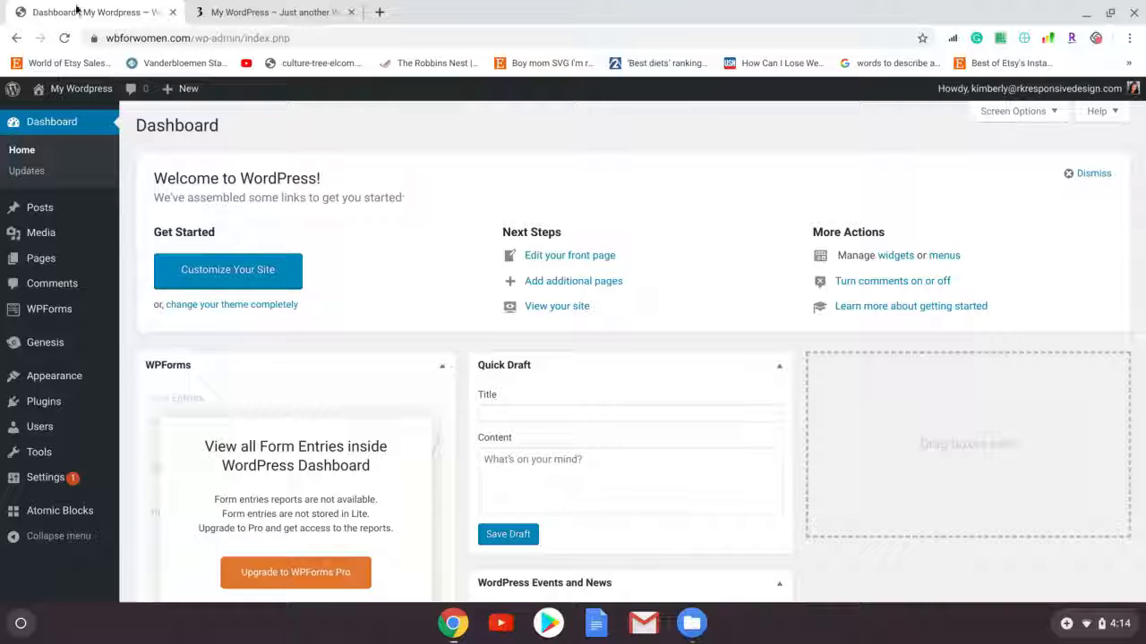
Open the site's menu management page and check the header navigation on the live site.
mouse_move(57, 376)
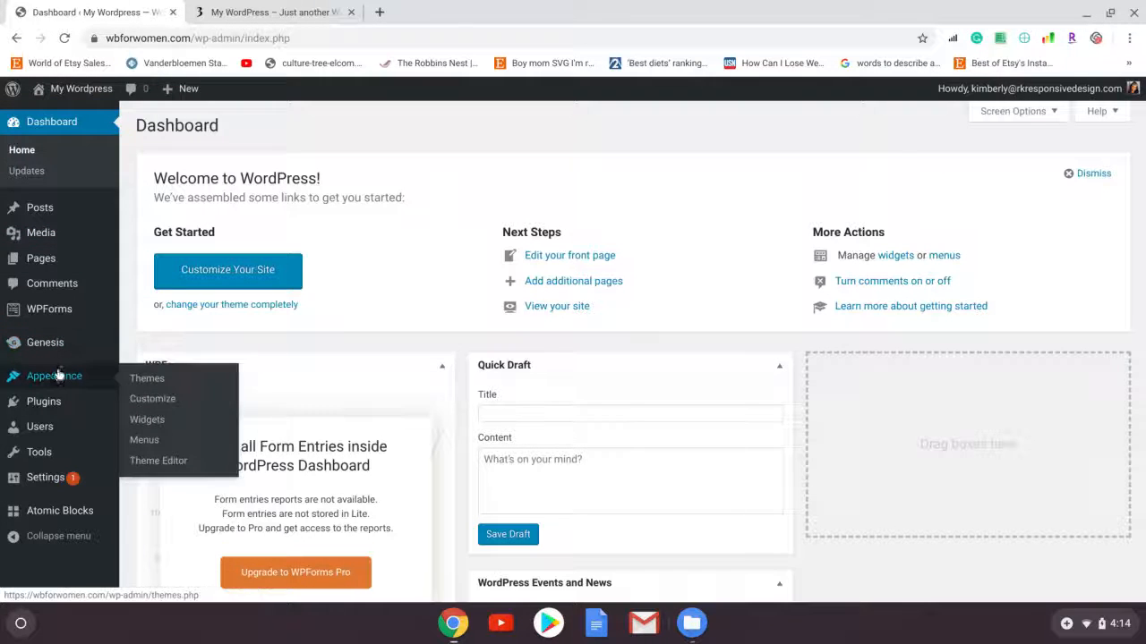
click(161, 437)
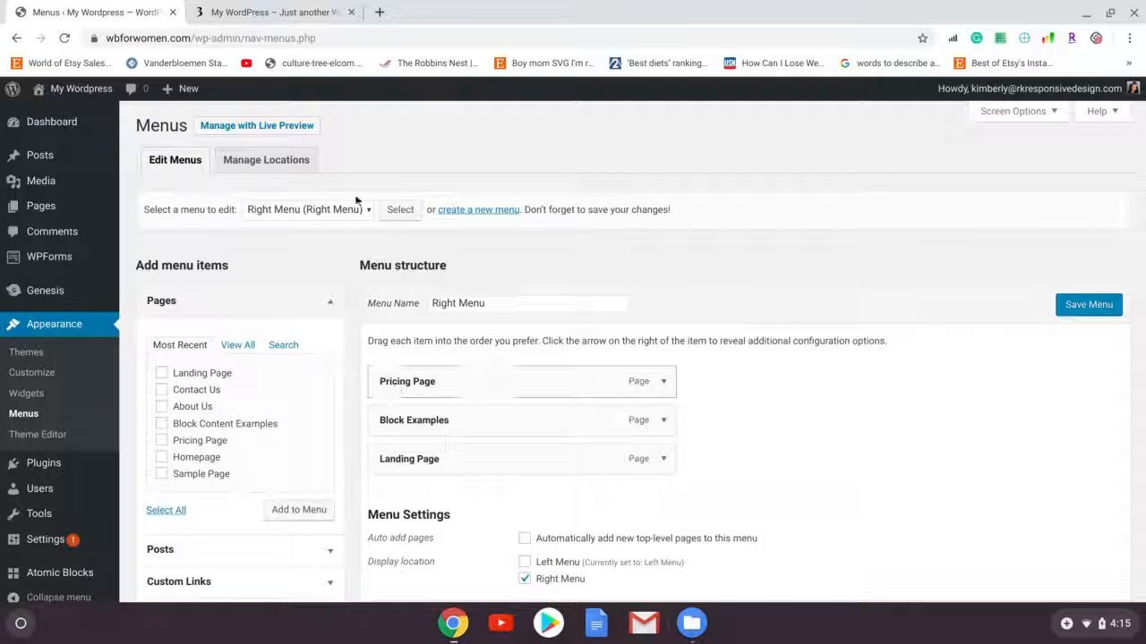
click(281, 11)
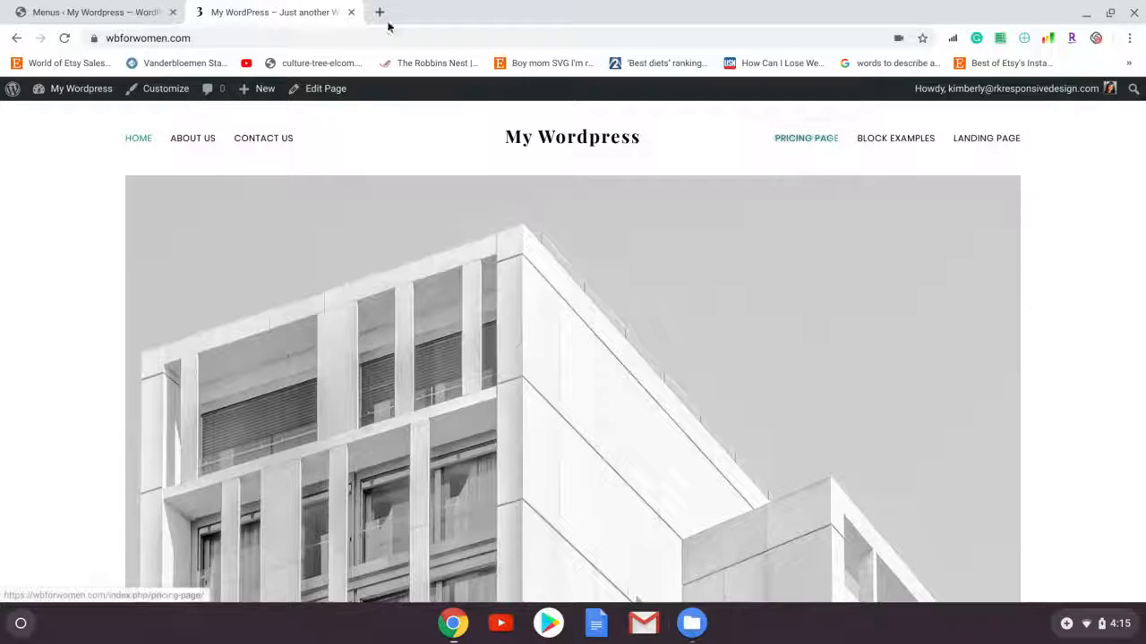
click(126, 12)
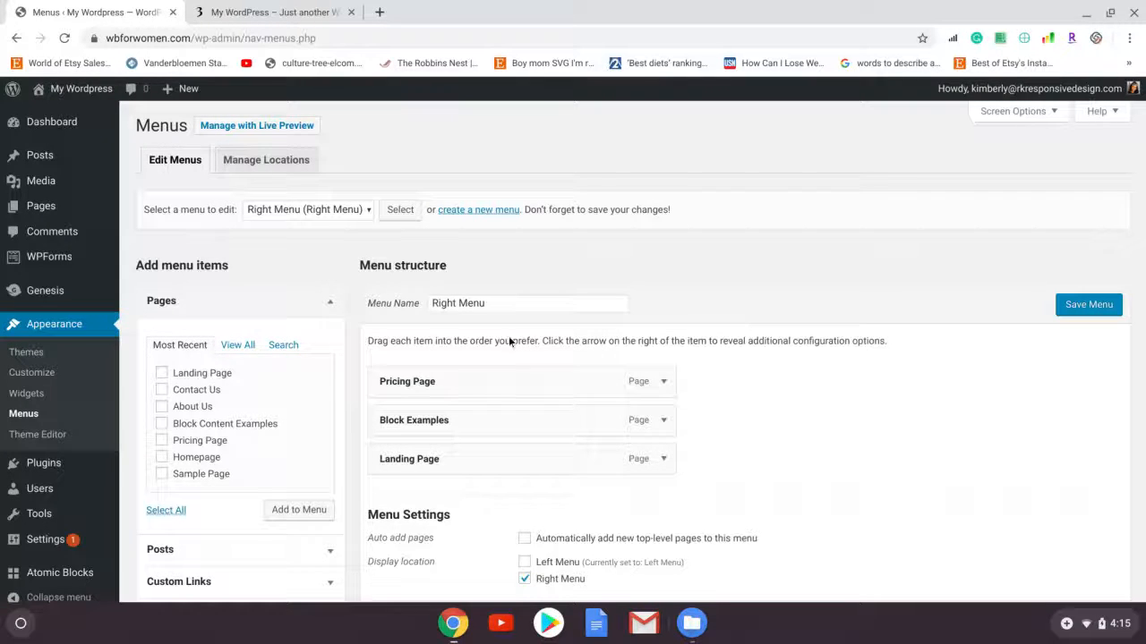
Load Left Menu for editing, unassign it from the Left Menu display location and save it.
click(368, 209)
click(361, 232)
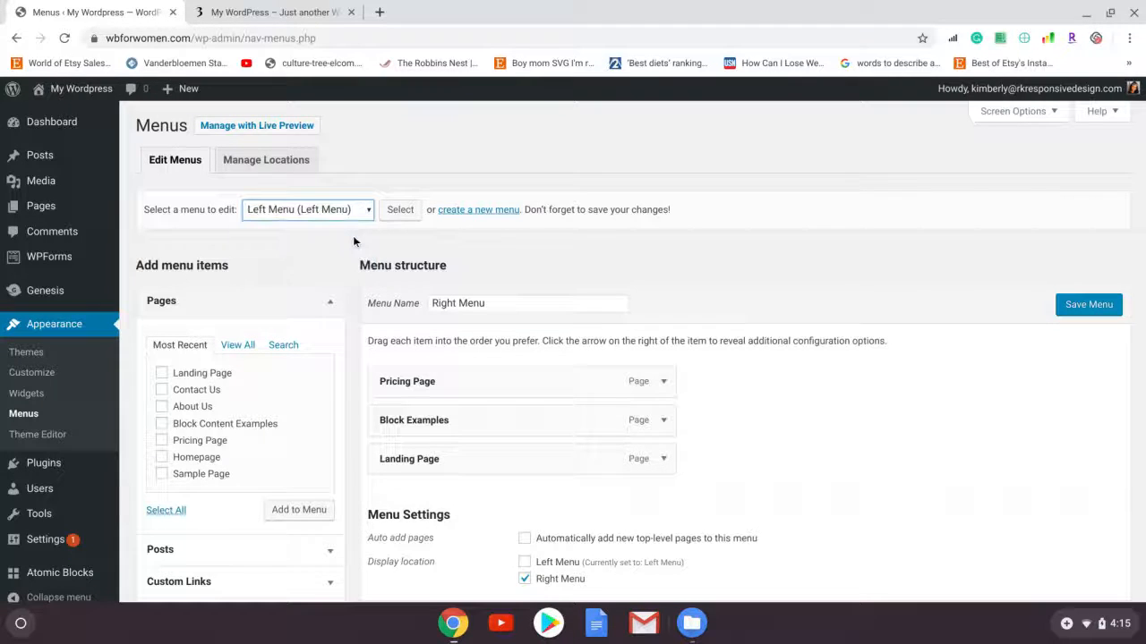
click(397, 213)
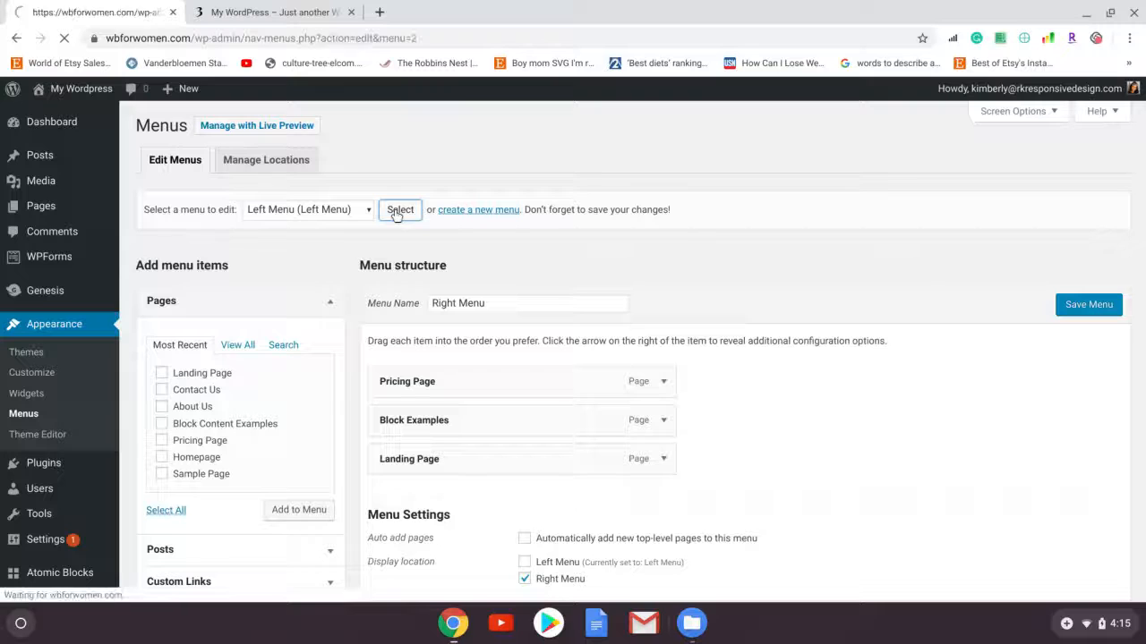
click(525, 562)
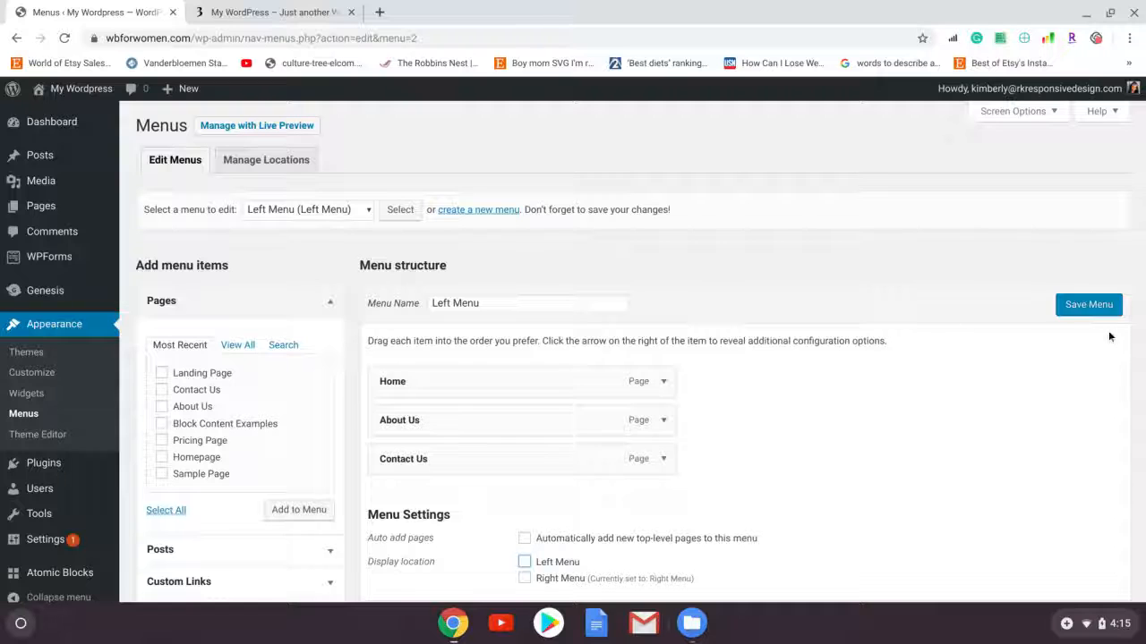
click(1085, 308)
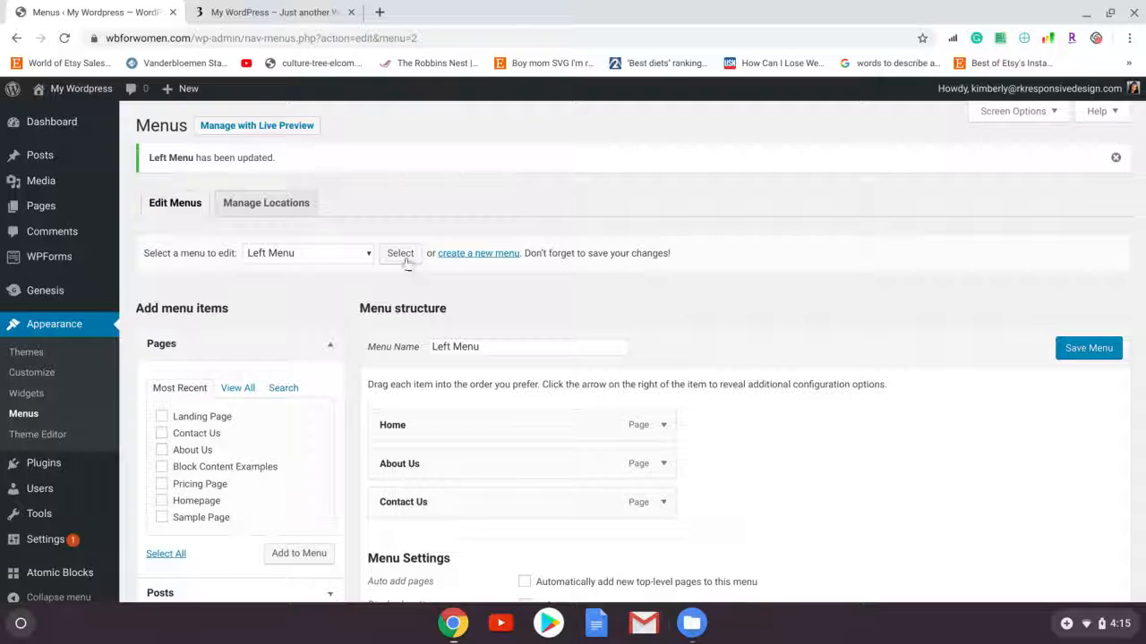
Create a new navigation menu named "New Left".
click(469, 259)
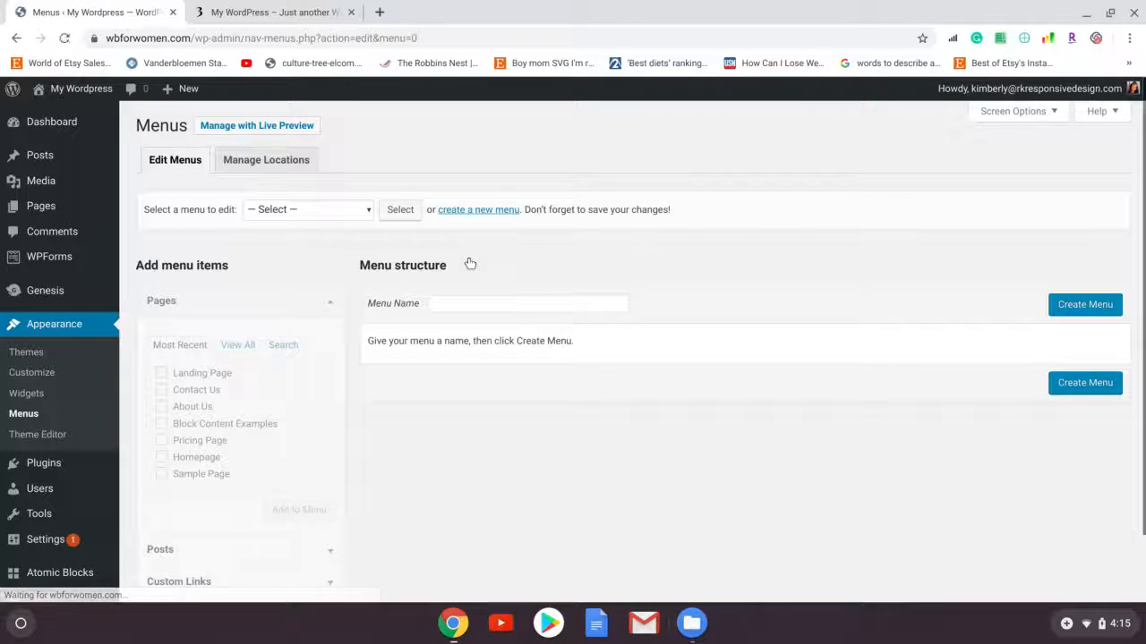
click(454, 303)
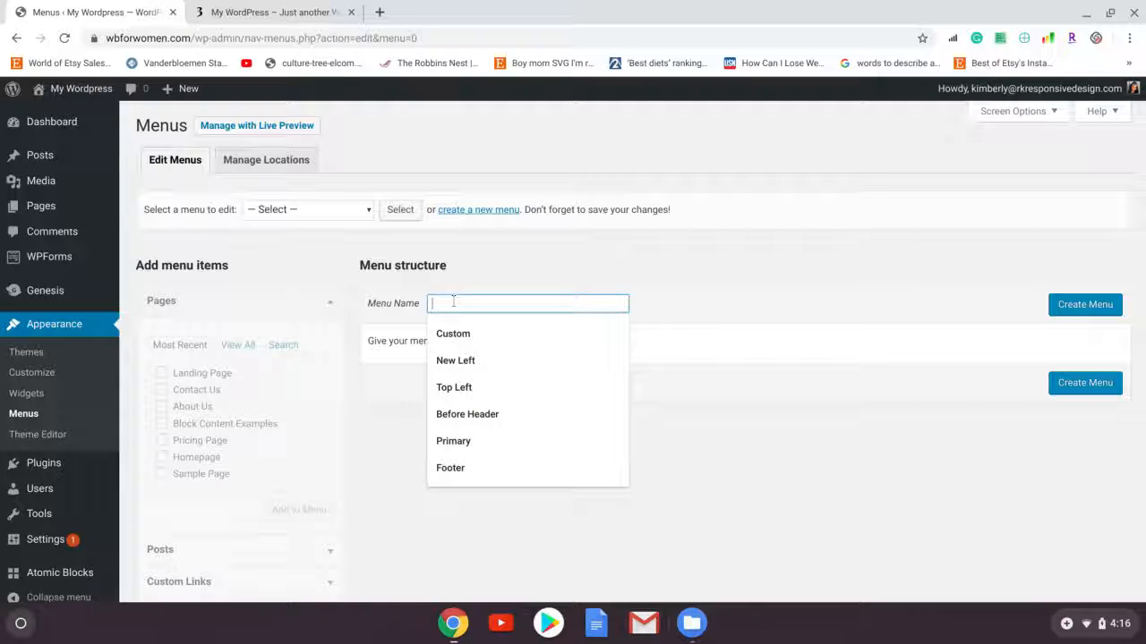
text(New Left)
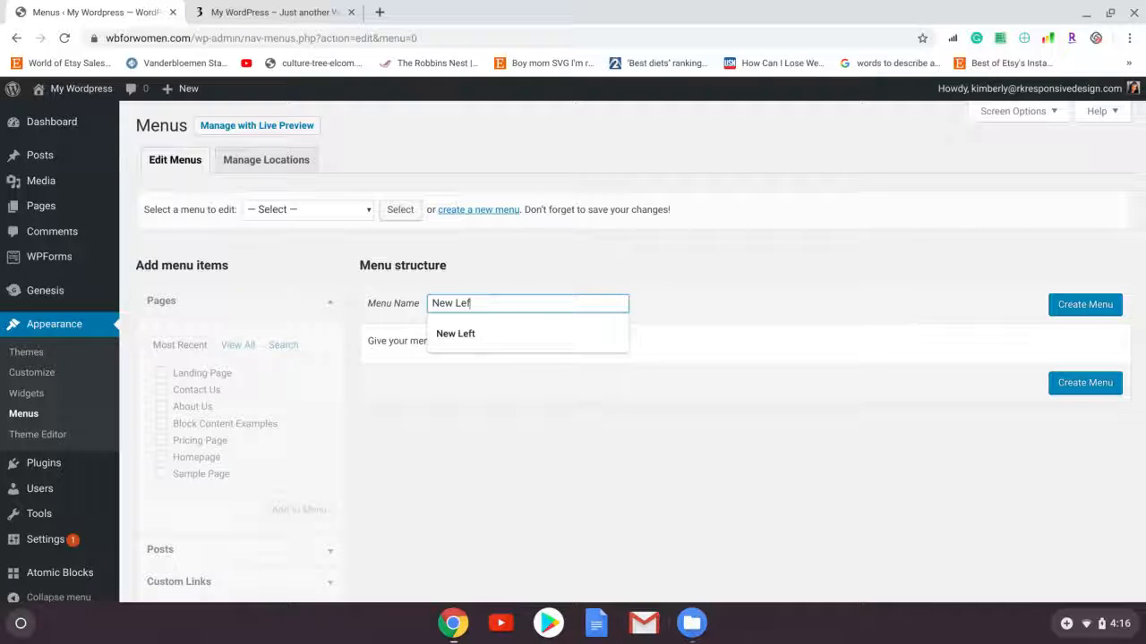
click(482, 395)
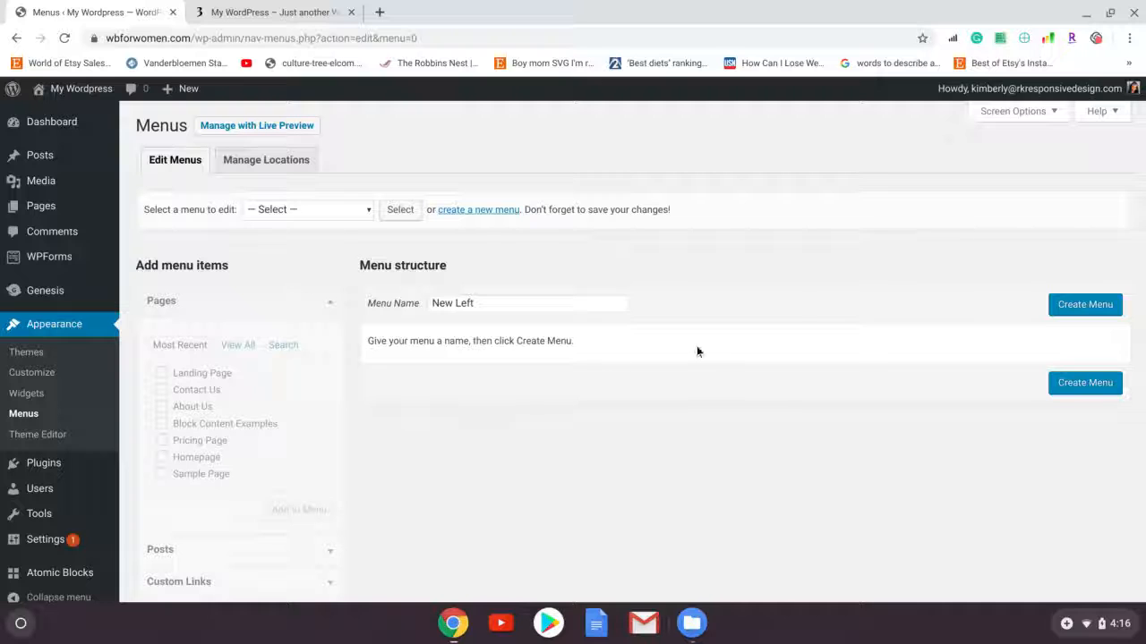
click(1062, 310)
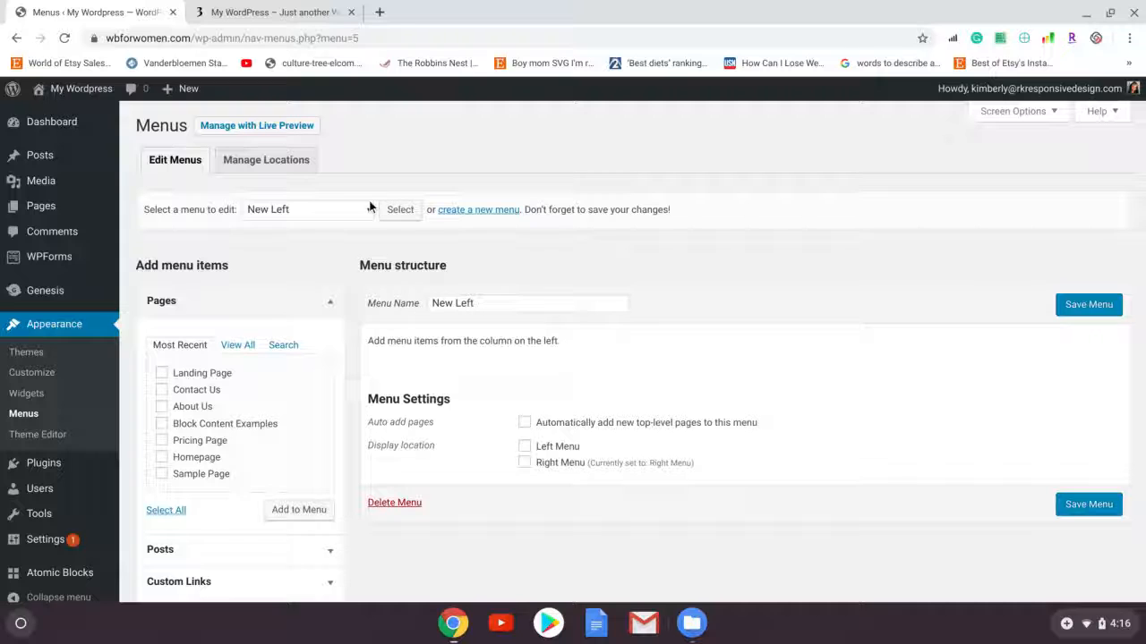
Add the Home: Homepage, About Us and Contact Us pages to the New Left menu, checking the live site's navigation for reference.
click(265, 13)
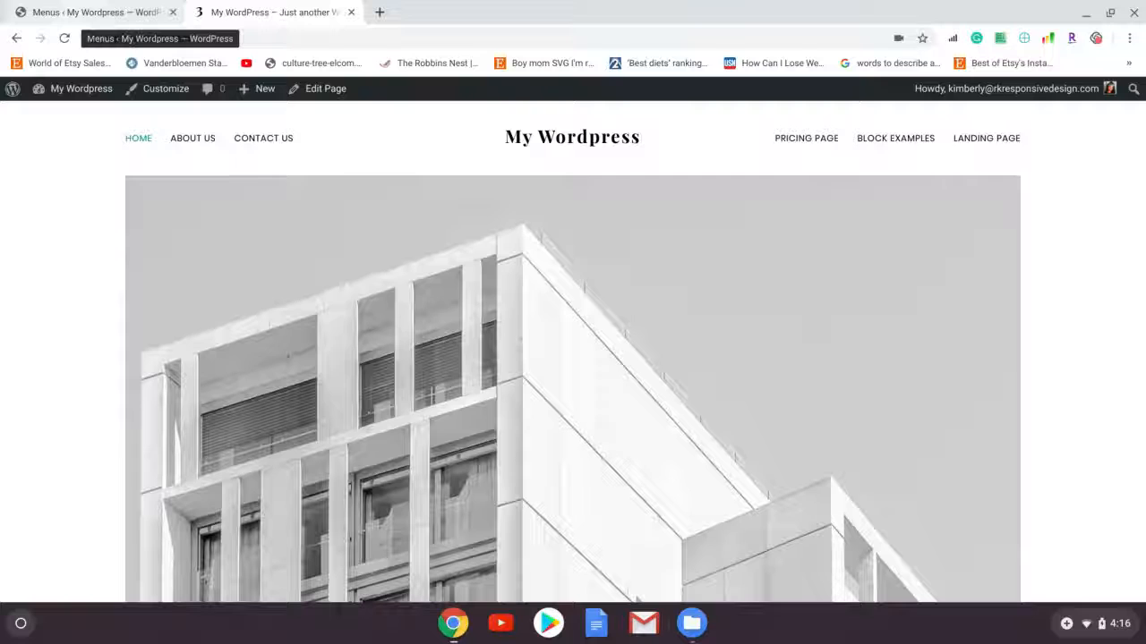
click(90, 13)
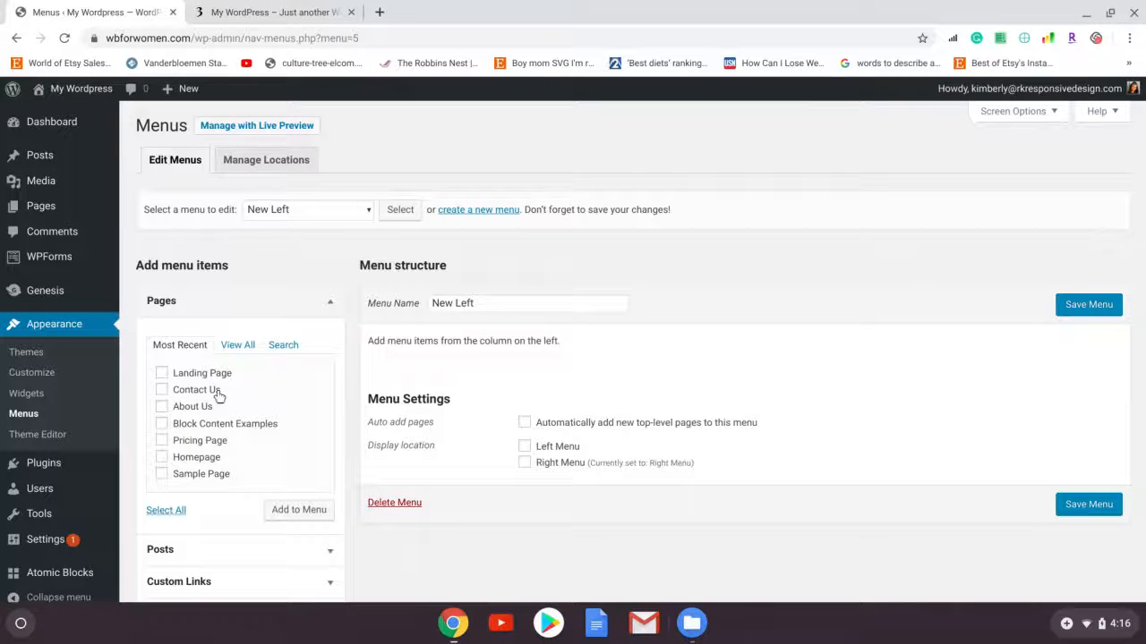
click(237, 347)
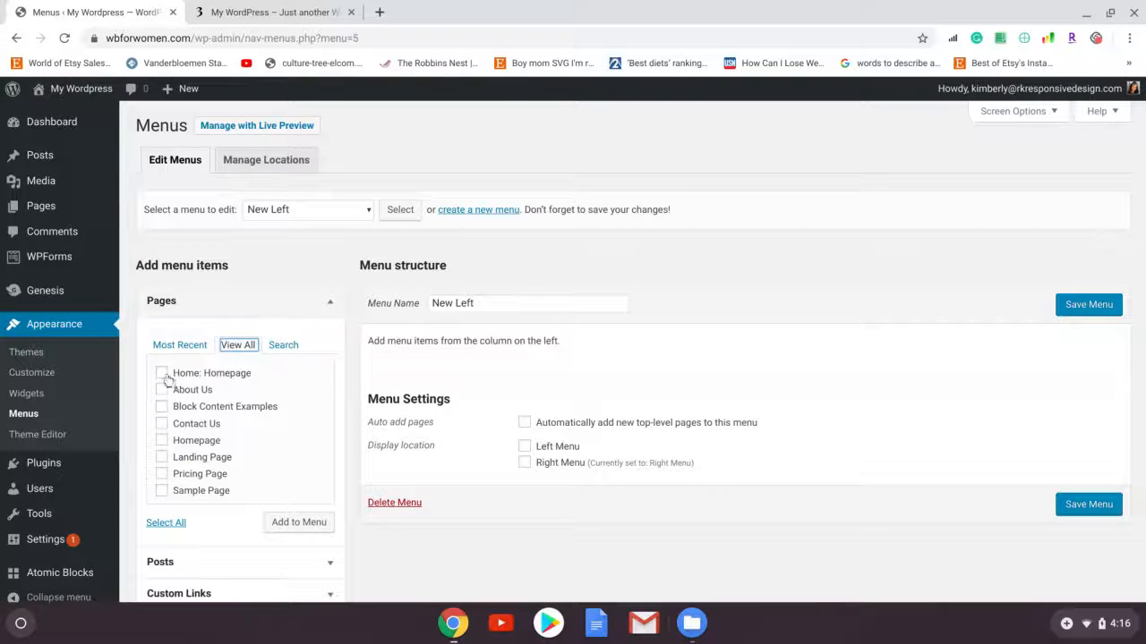
click(288, 527)
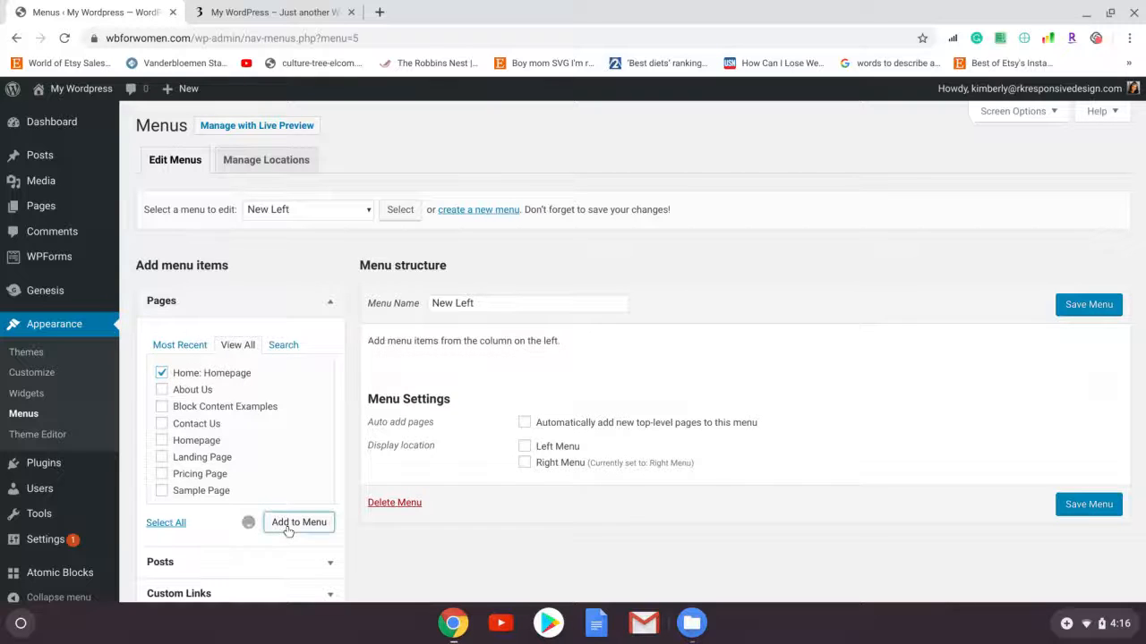
click(161, 389)
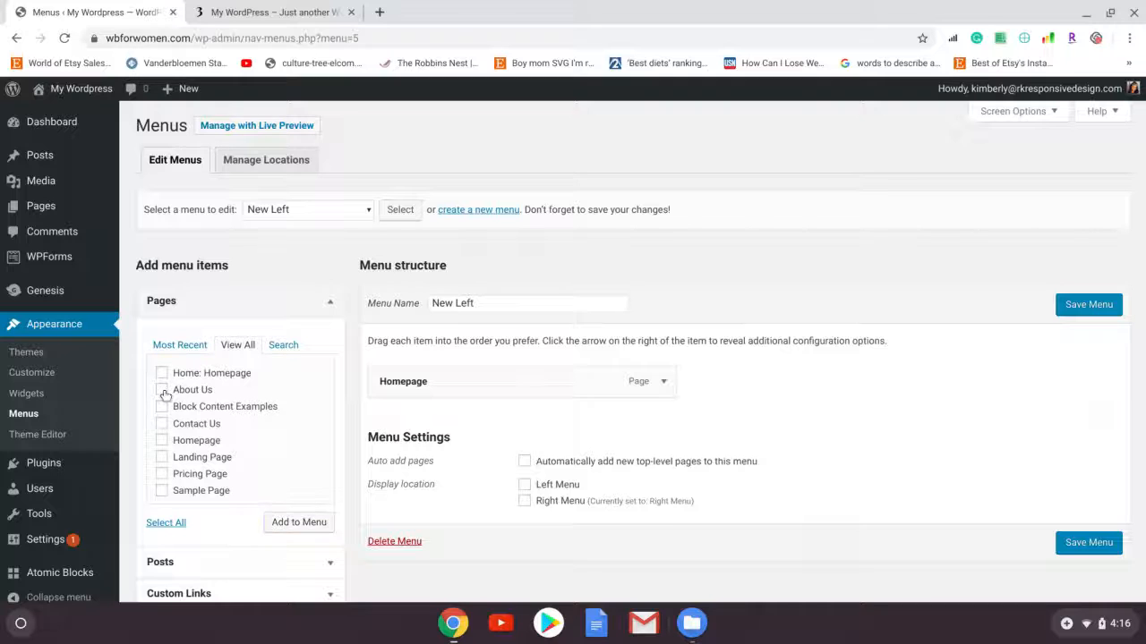
click(299, 527)
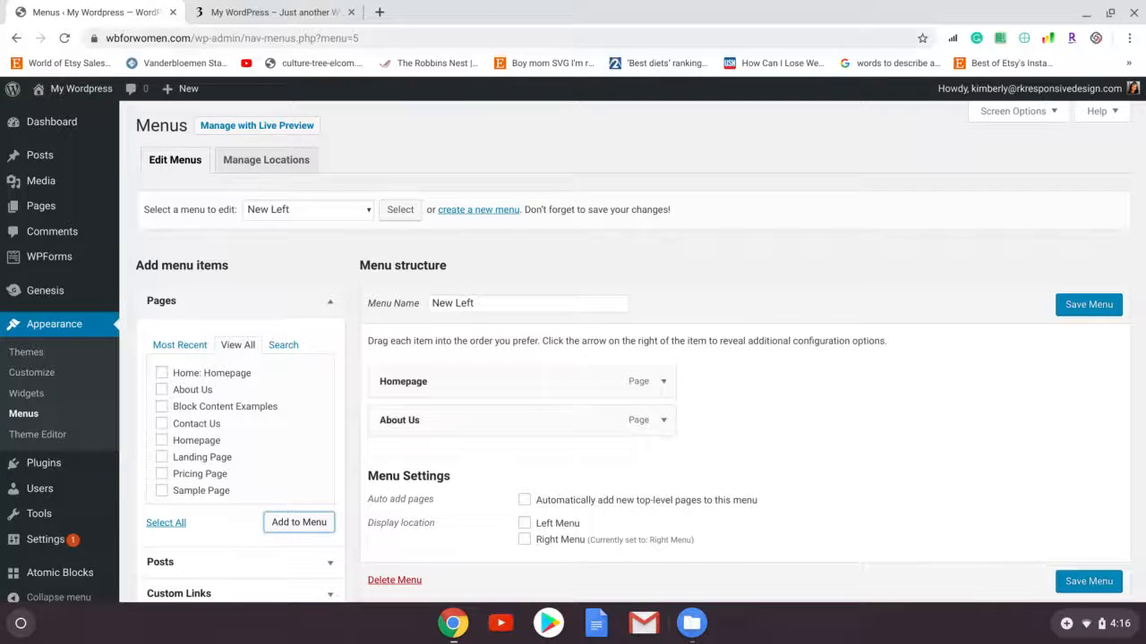
click(259, 15)
click(98, 12)
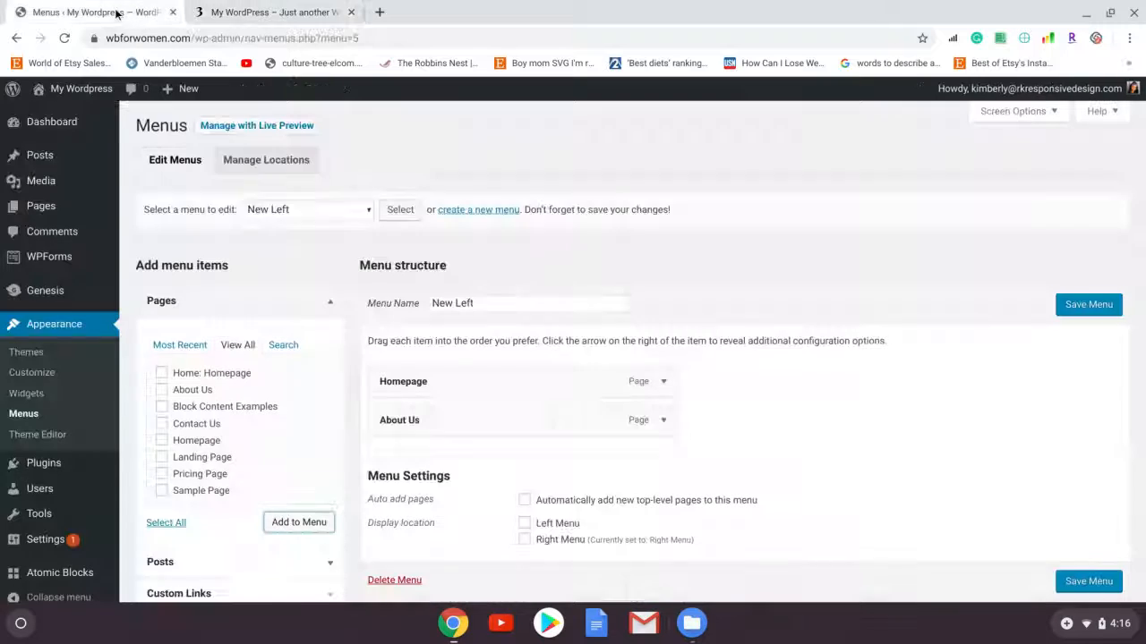
click(161, 424)
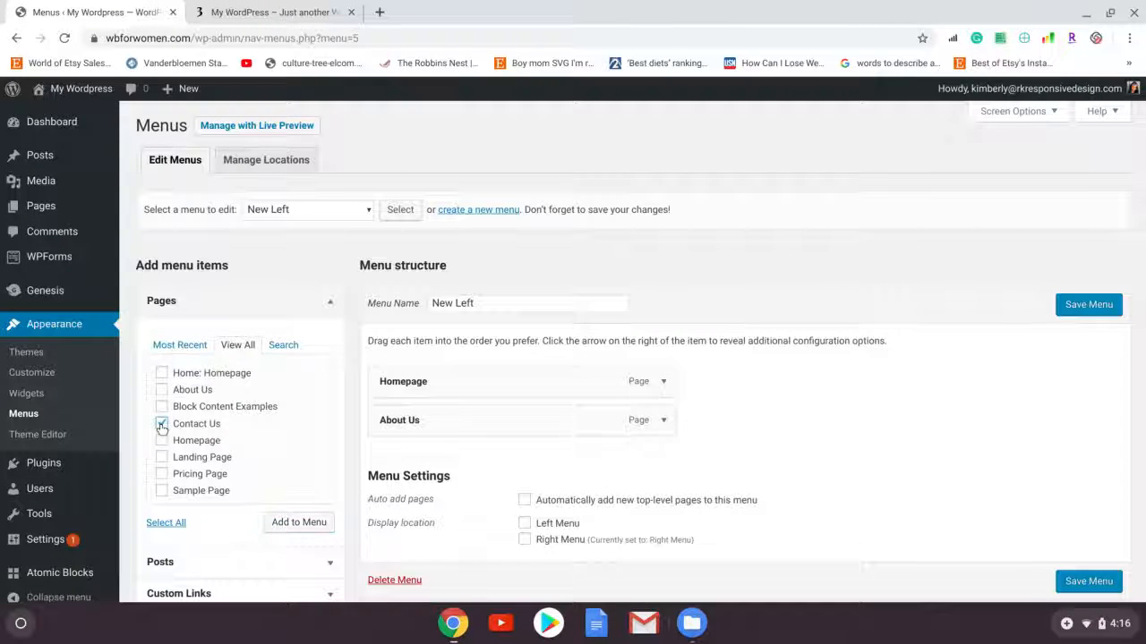
click(296, 526)
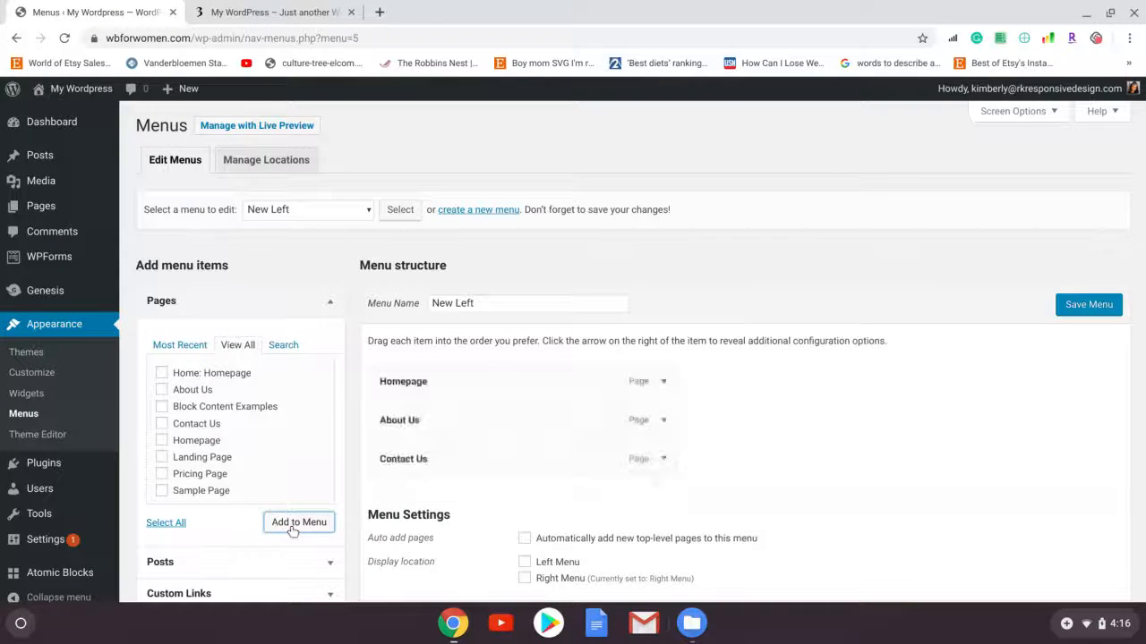
Change the navigation label of the Homepage menu item to "N Homepage".
click(664, 380)
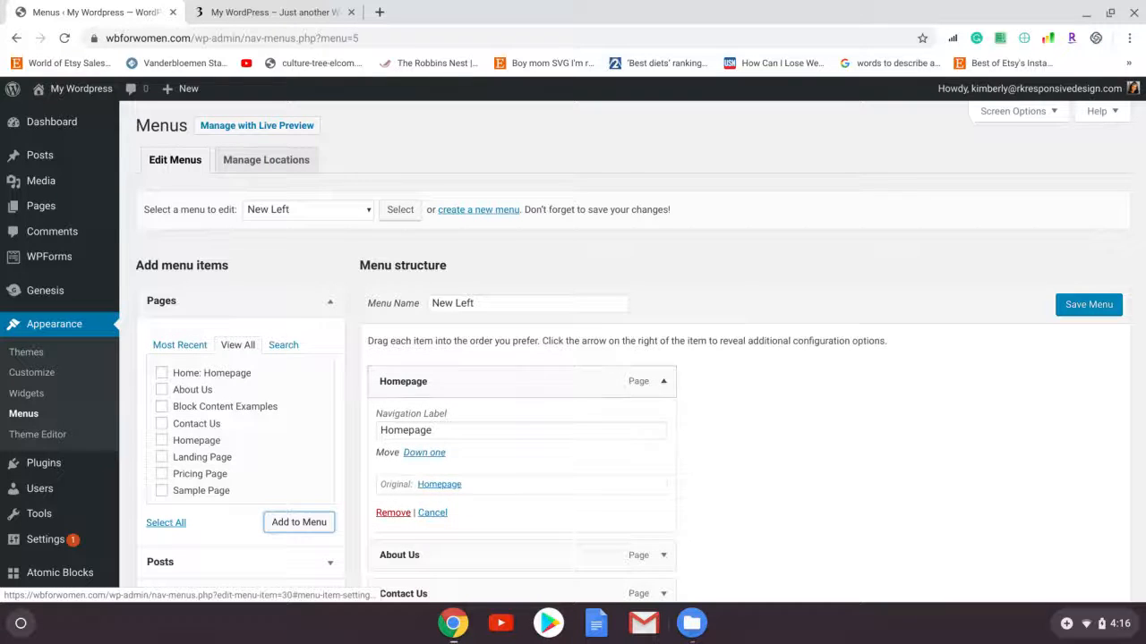
click(381, 433)
text(N)
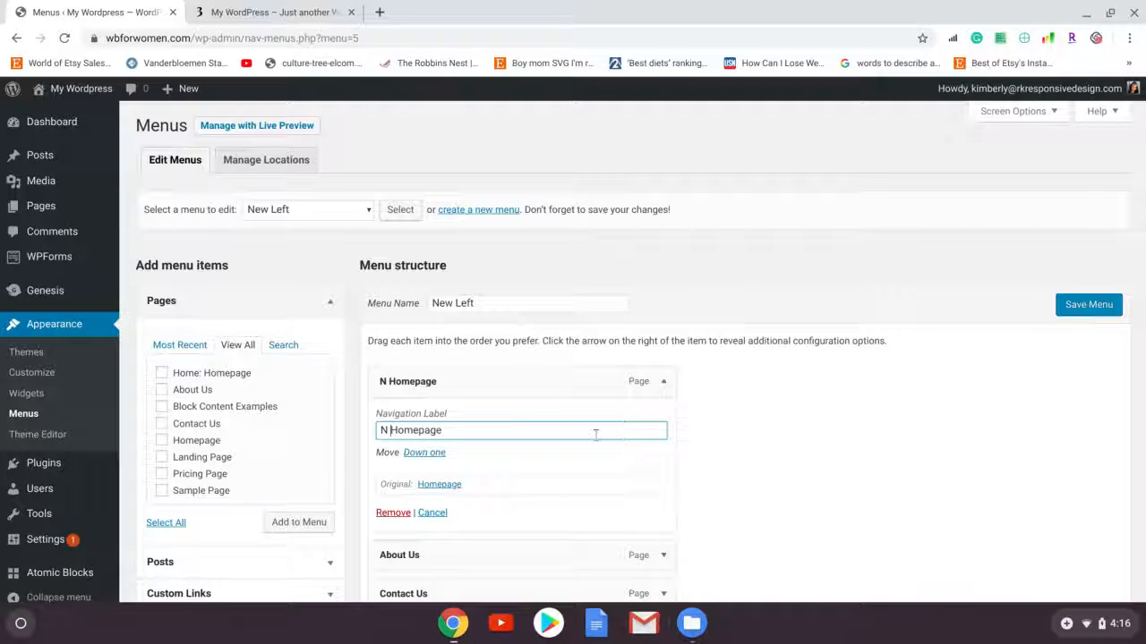
click(793, 465)
Change the navigation label of the About Us menu item to "N About Us".
scroll(783, 463, down, 3)
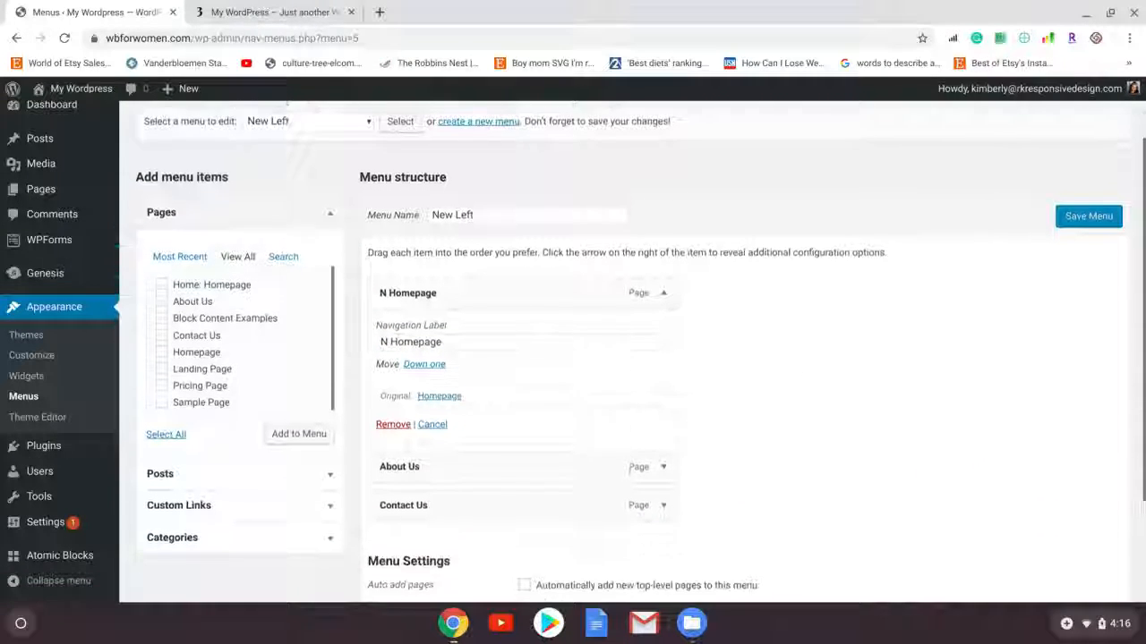
click(664, 436)
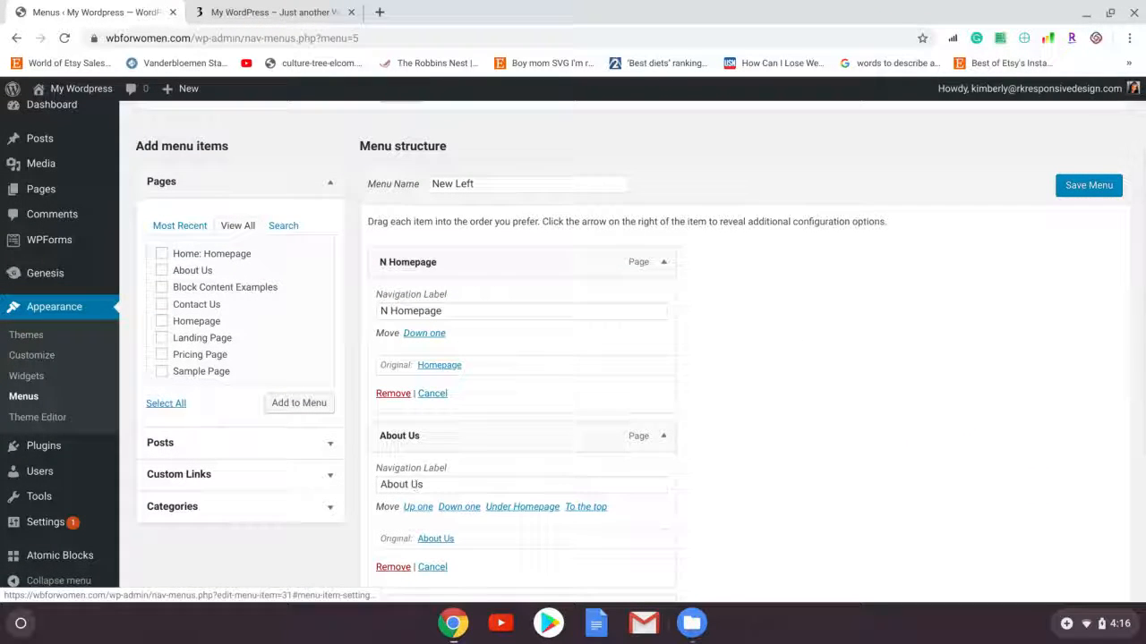
click(377, 486)
text(N)
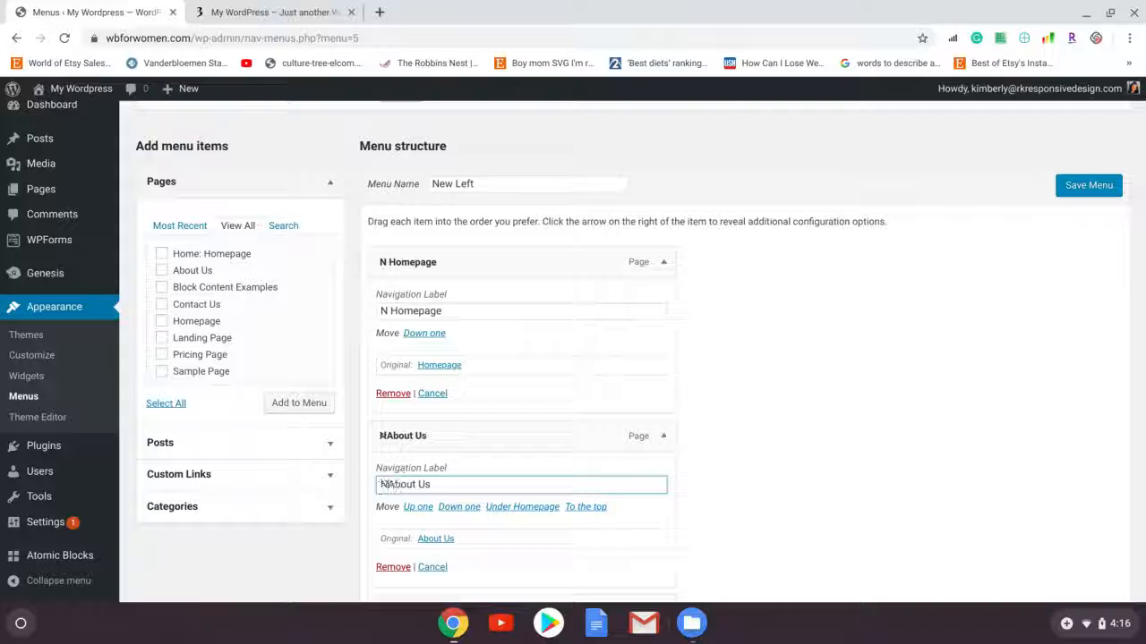
click(761, 478)
Change the navigation label of the Contact Us menu item to "N Contact Us".
scroll(760, 478, down, 4)
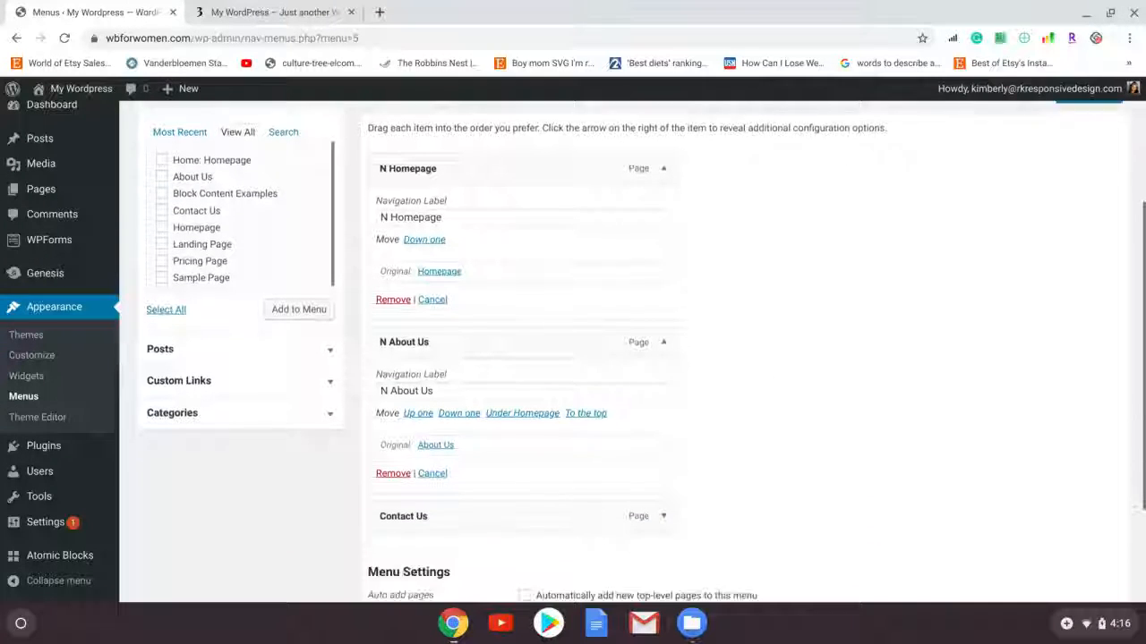
click(663, 432)
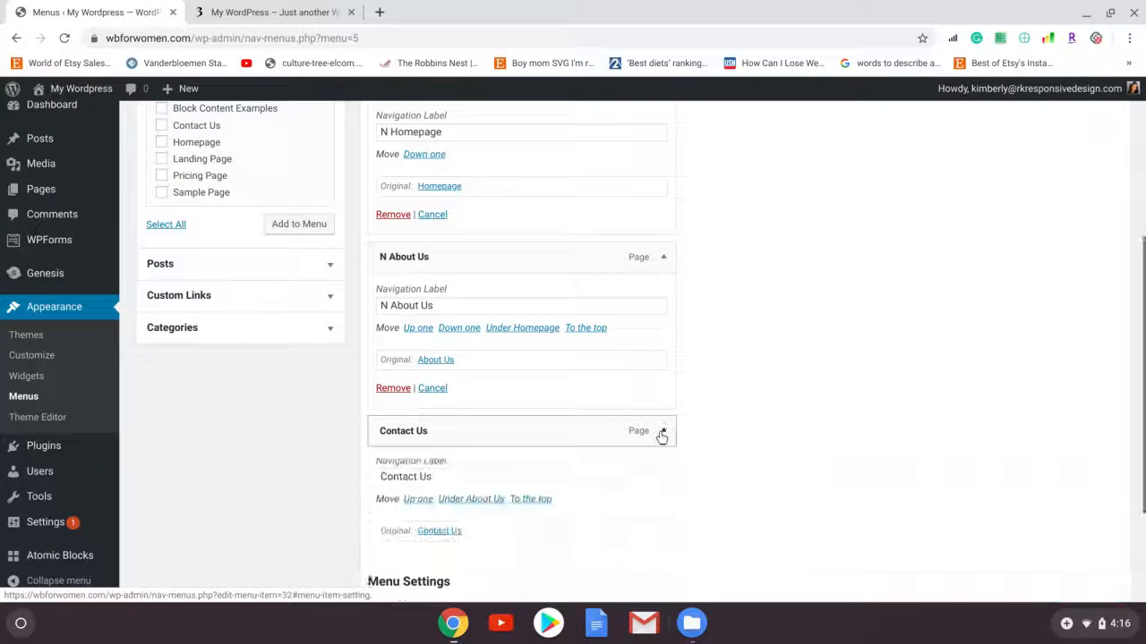
click(378, 479)
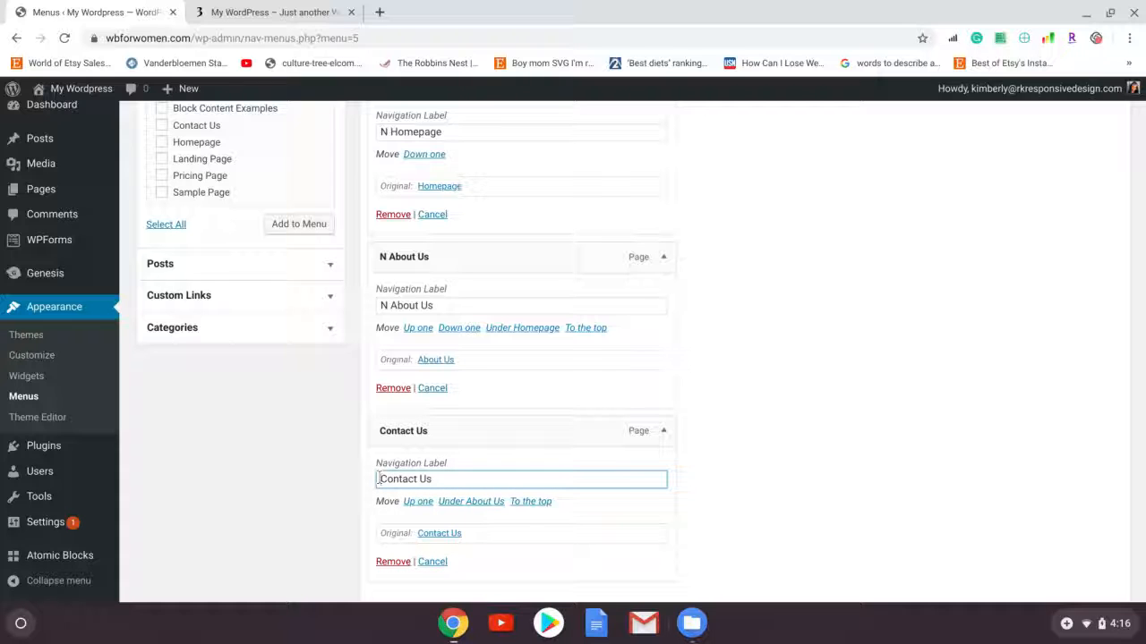
text(N)
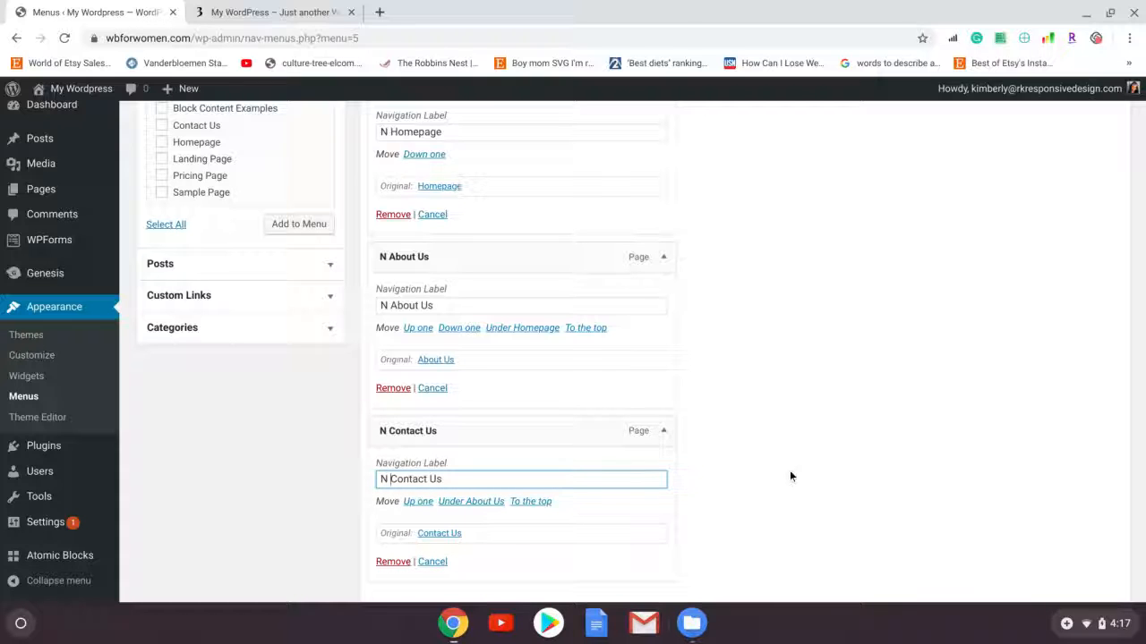
click(790, 473)
Assign the New Left menu to the Left Menu display location, save it and switch to the live site.
scroll(790, 471, down, 1)
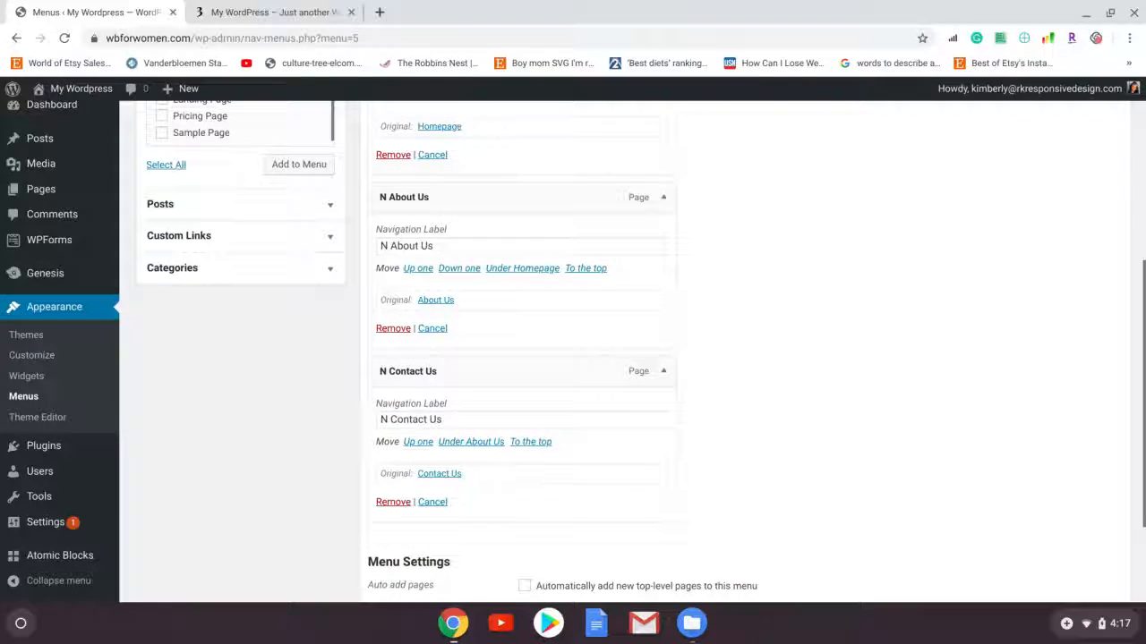
scroll(641, 358, down, 2)
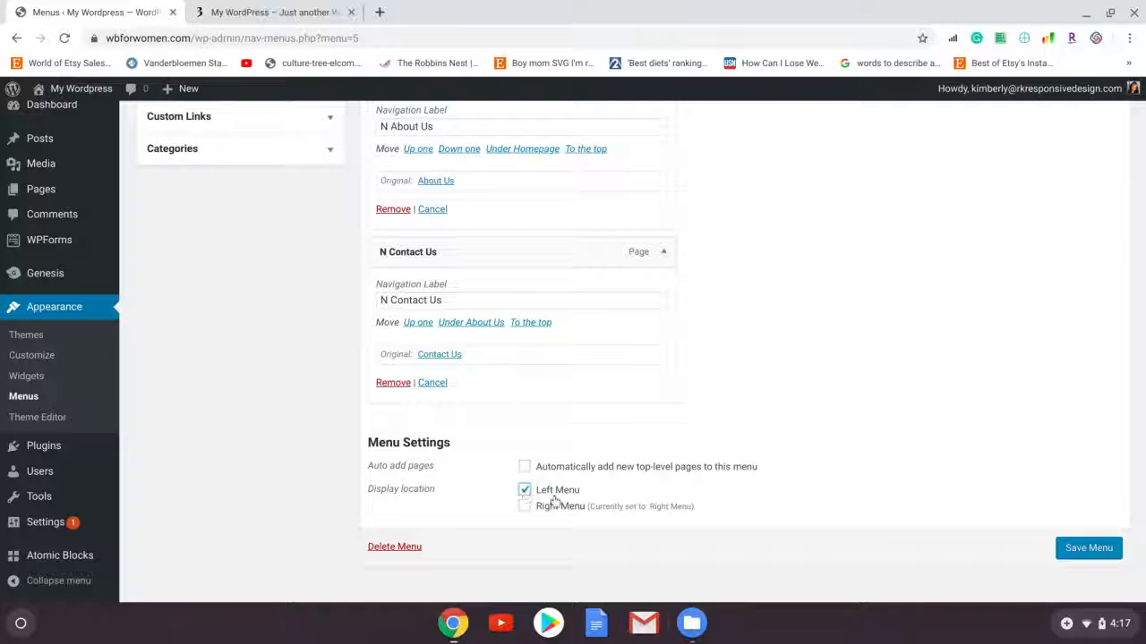
click(1103, 548)
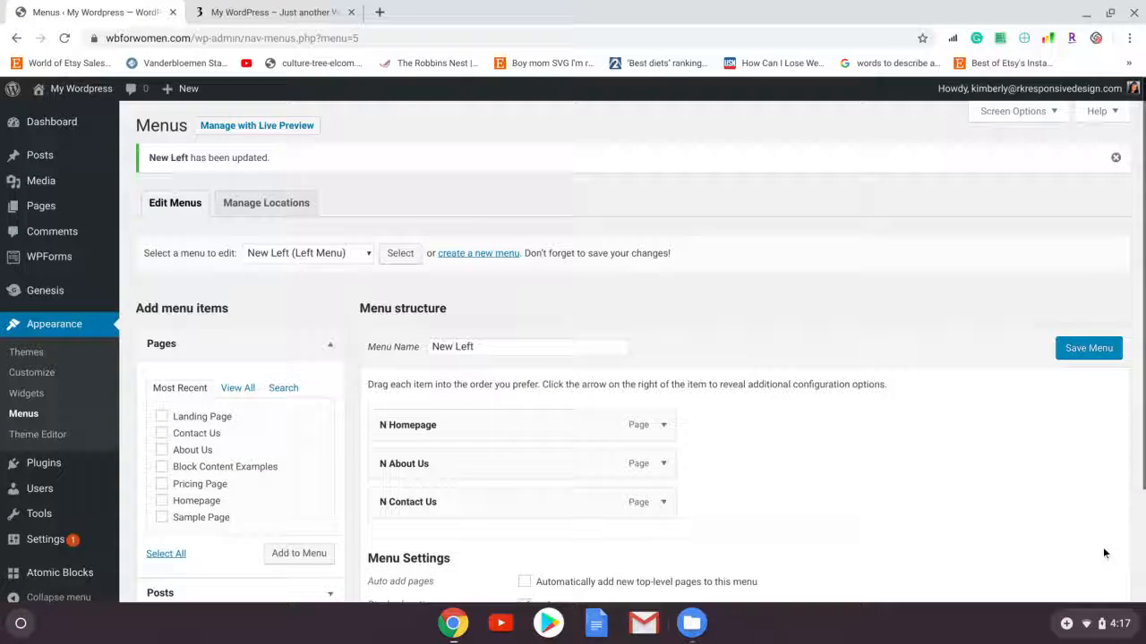
click(282, 15)
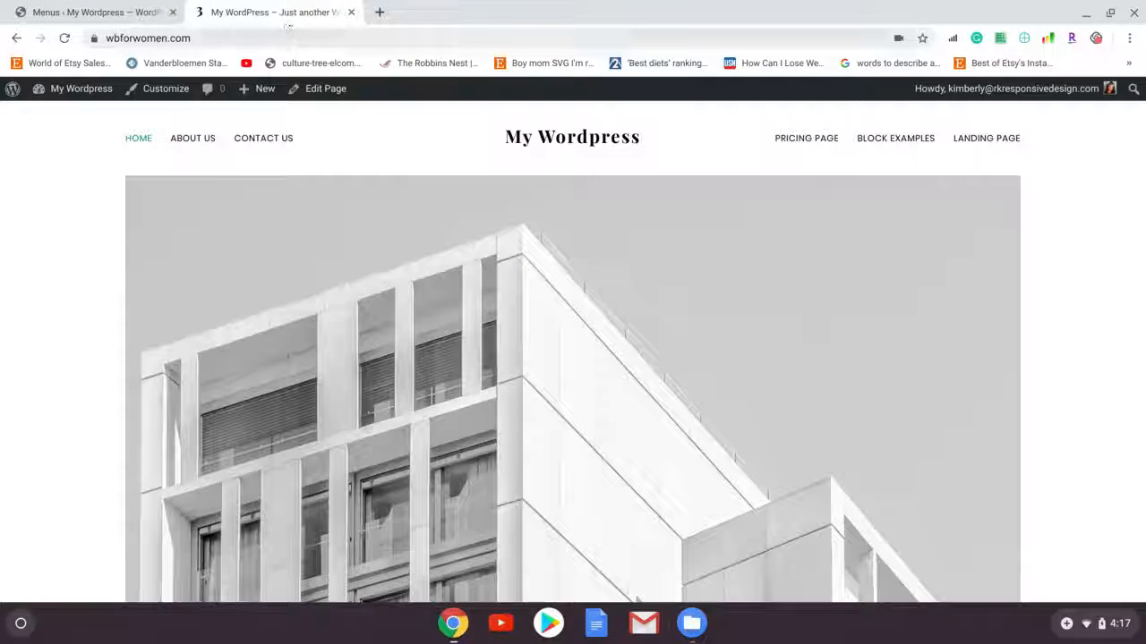
Reload the live site to check the left header menu and return to the menu editor.
click(291, 39)
key(Return)
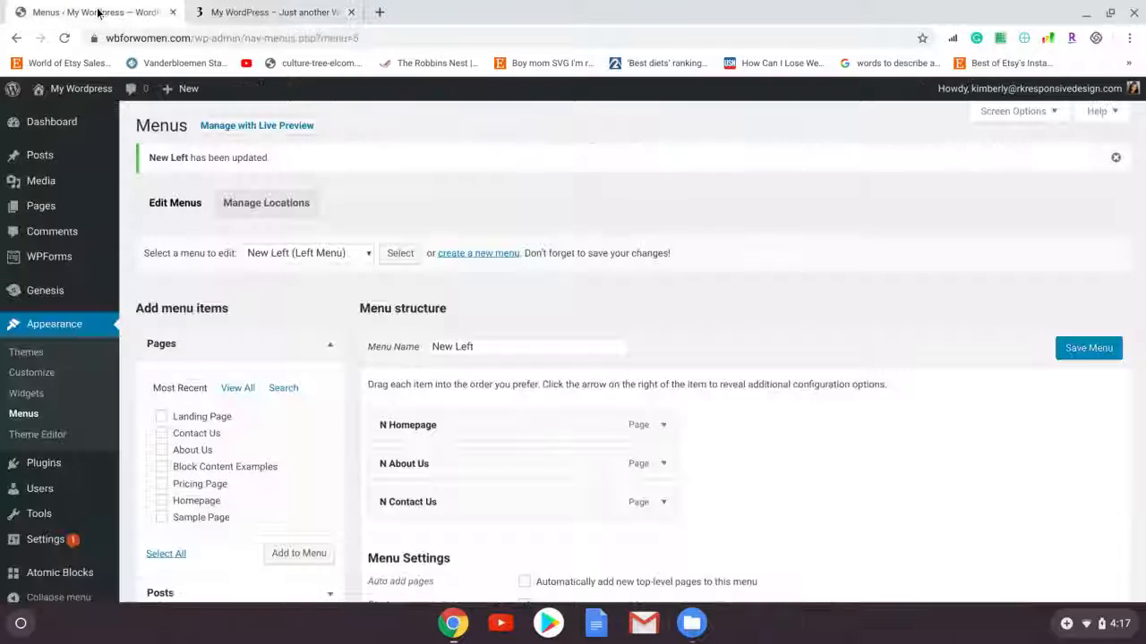
click(97, 11)
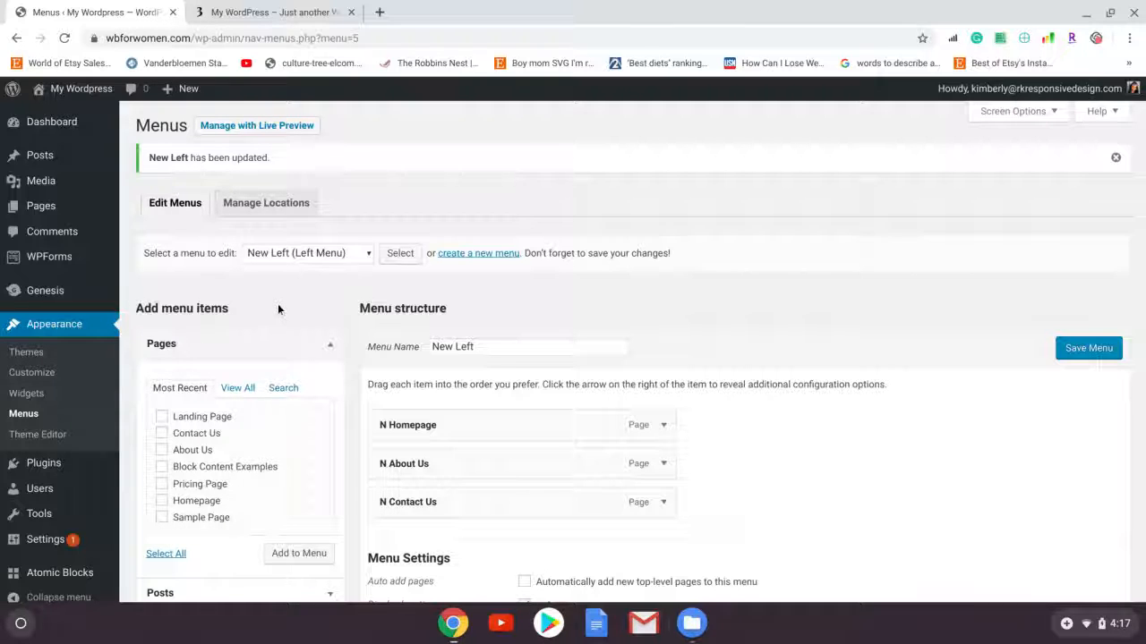
Add the "Hello world!" post to the New Left menu.
scroll(277, 308, down, 3)
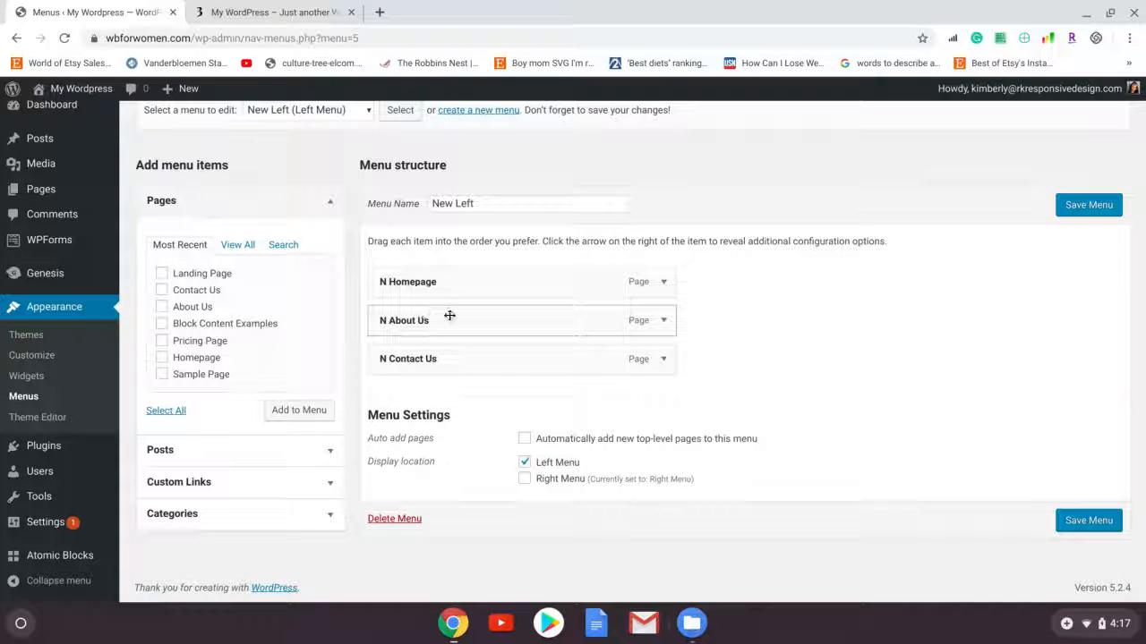
click(300, 464)
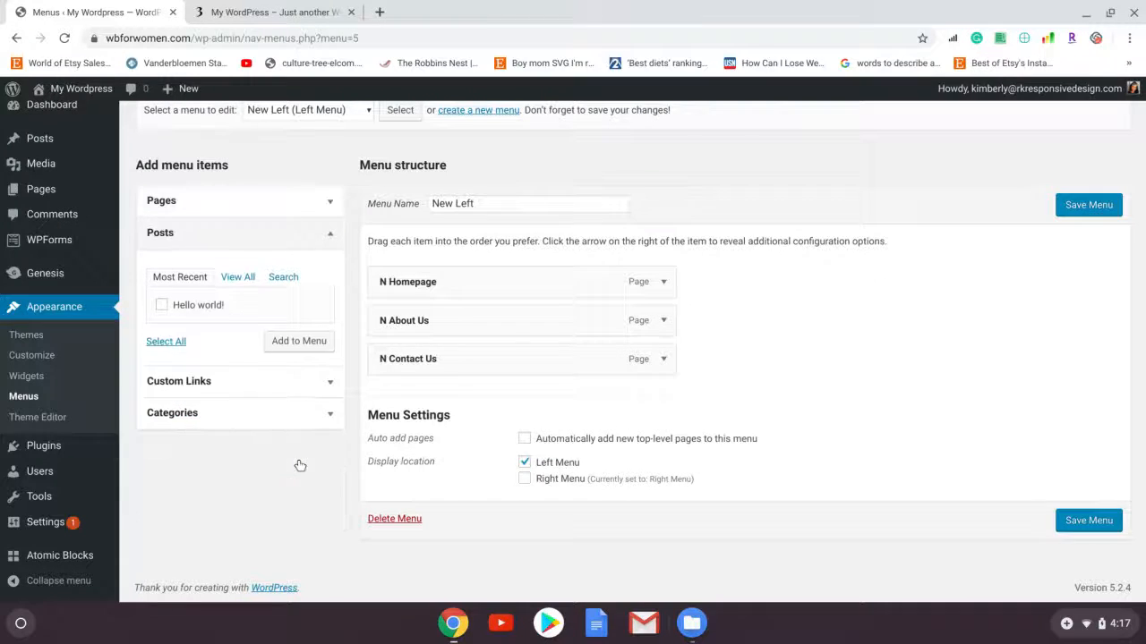
click(162, 306)
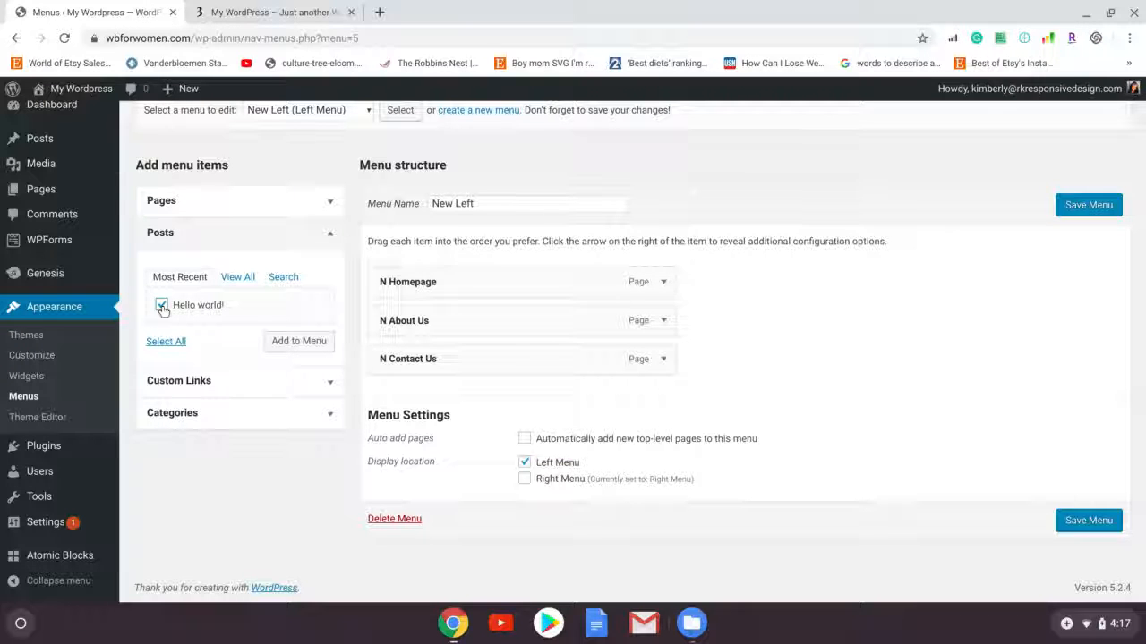
click(297, 347)
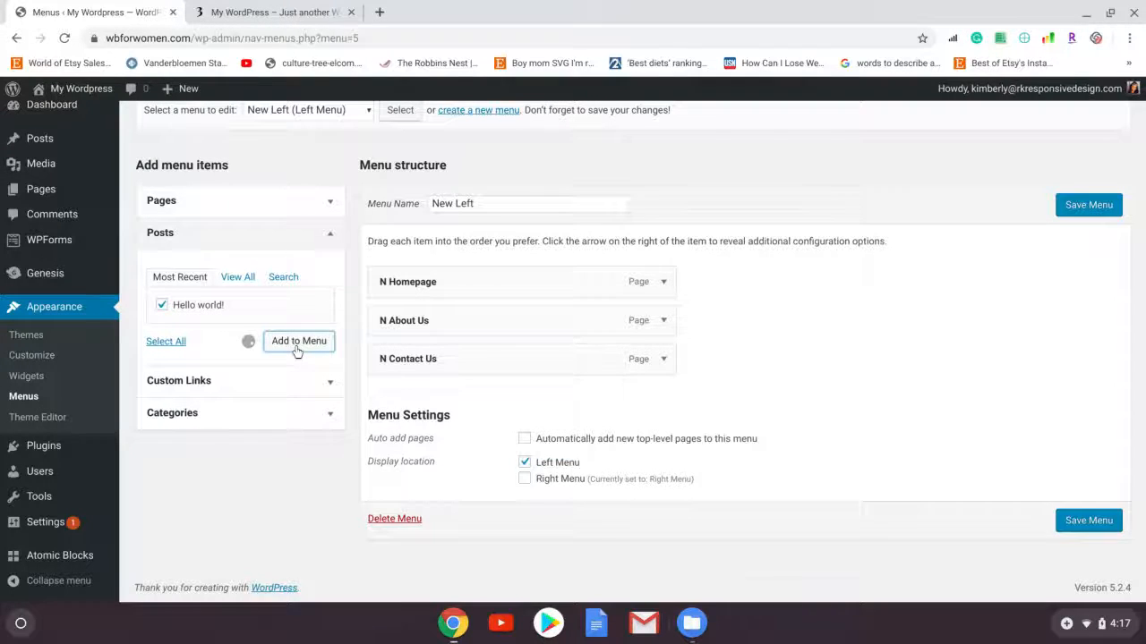
click(328, 383)
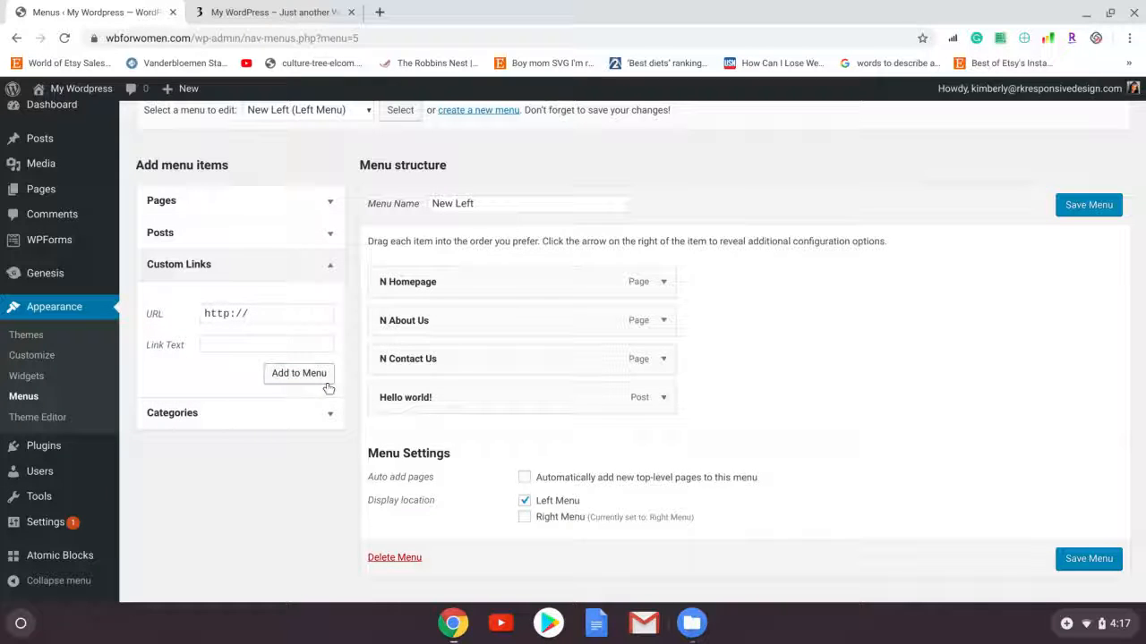
click(288, 312)
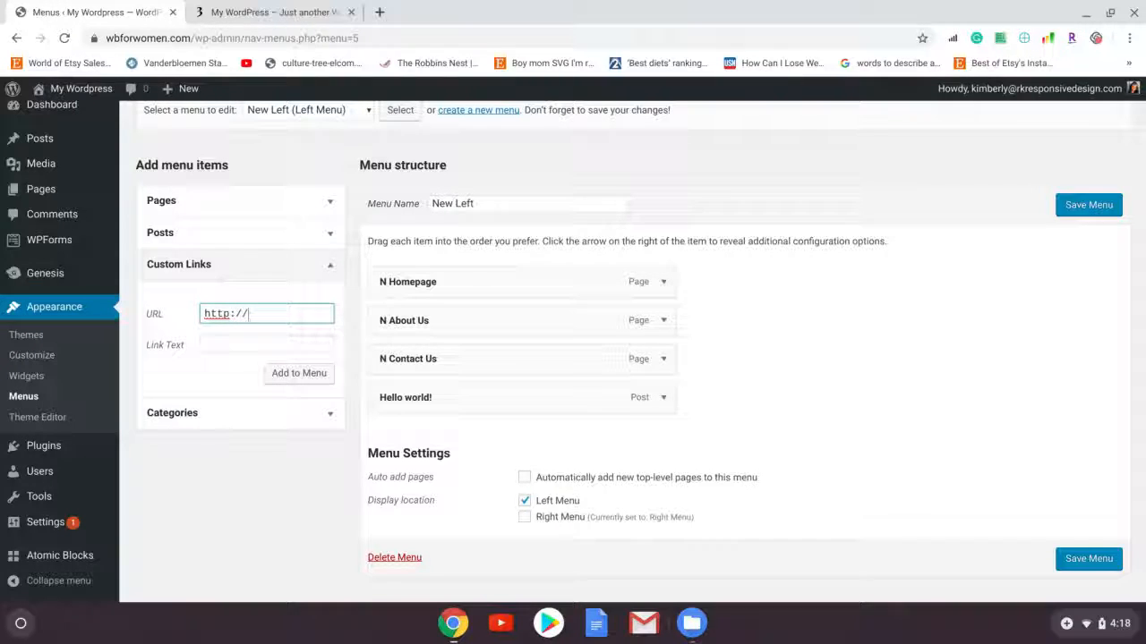
text(ww.)
key(BackSpace)
text(w.mominthecity.com)
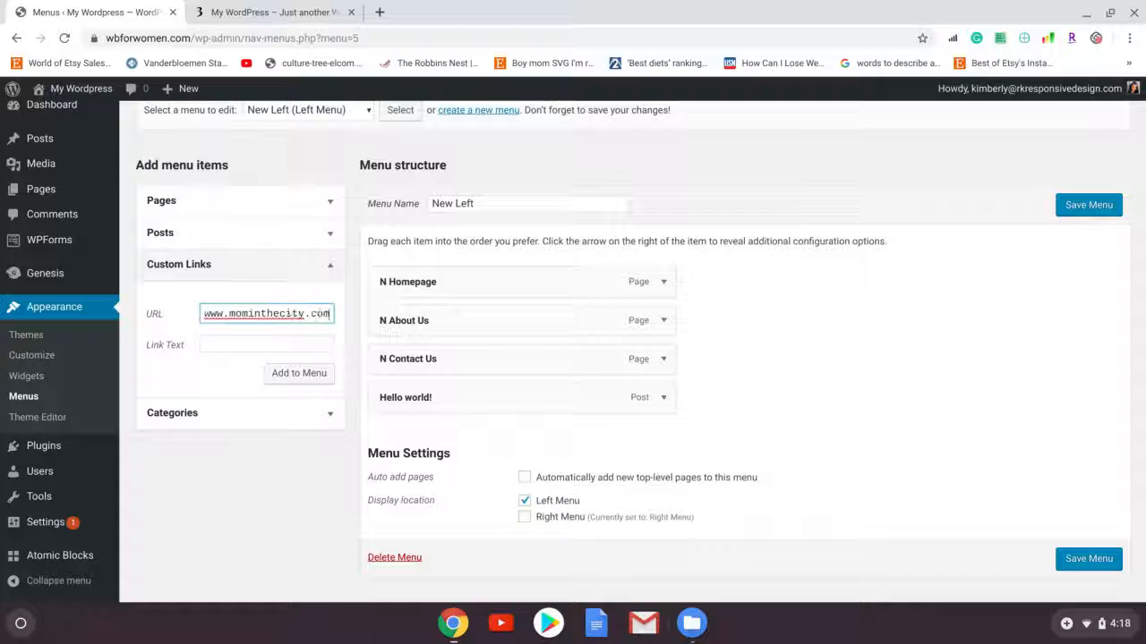
click(275, 342)
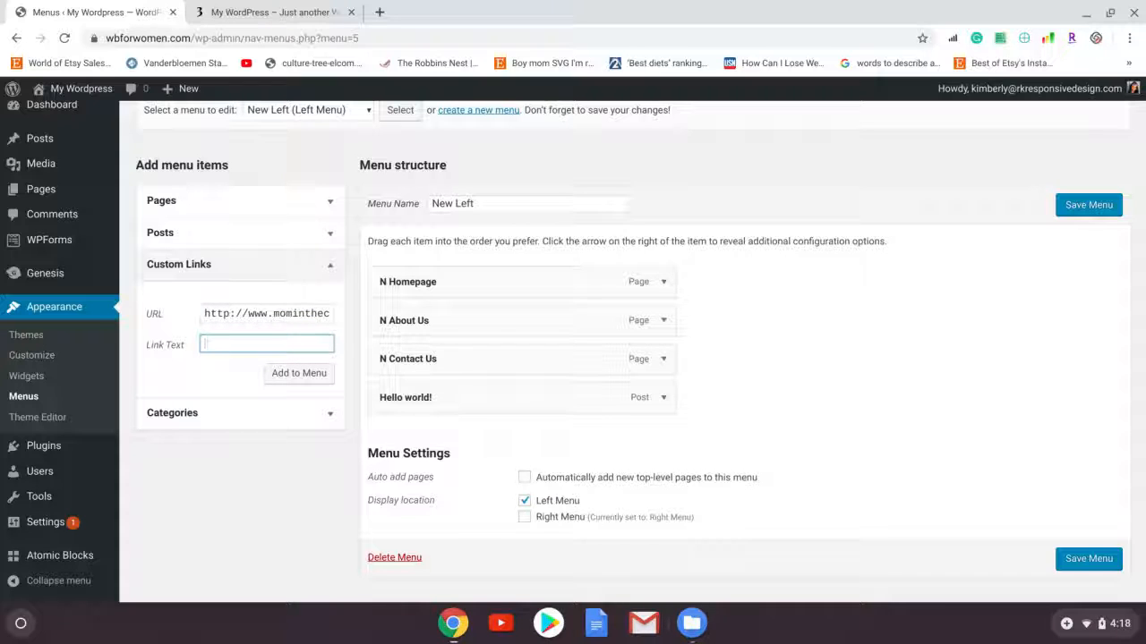
text(Sister Site)
click(303, 374)
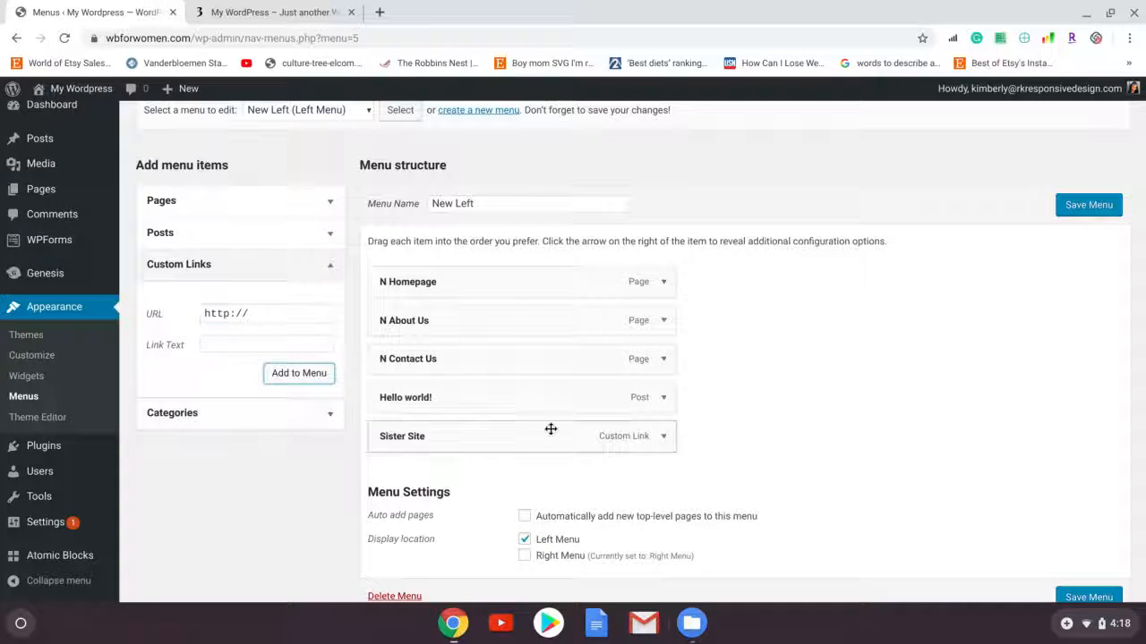
click(330, 417)
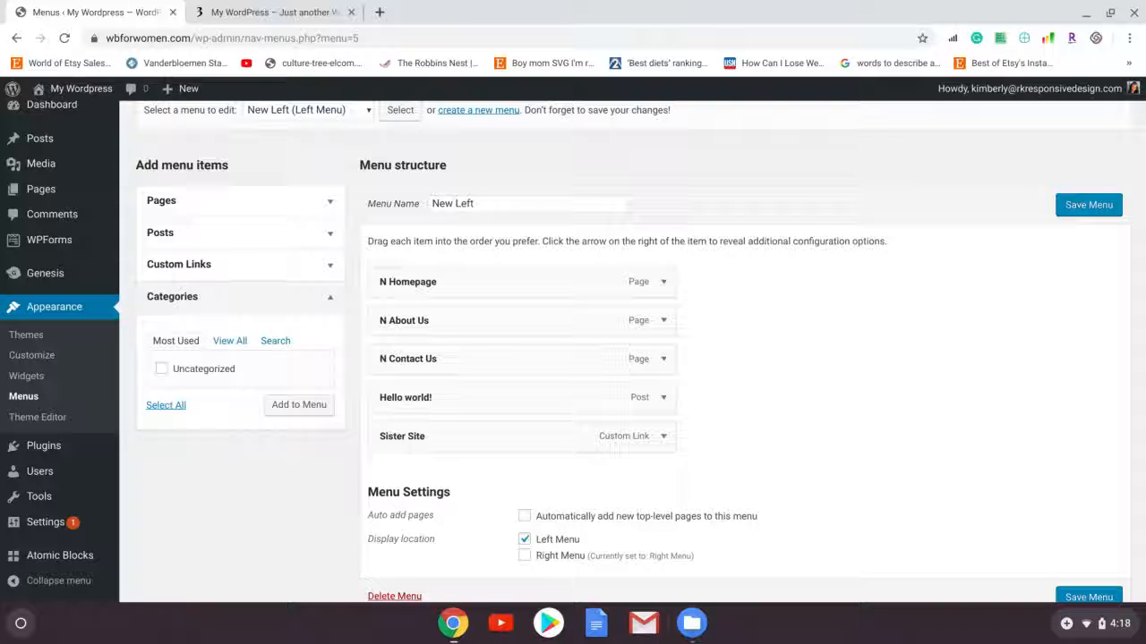
click(327, 298)
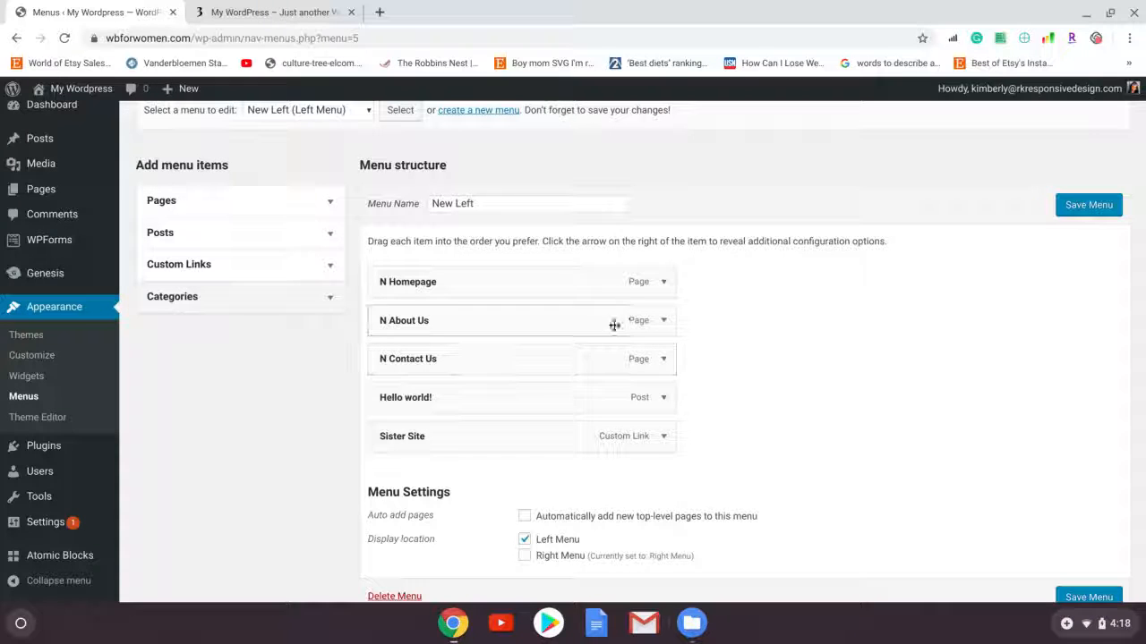
click(664, 283)
click(664, 283)
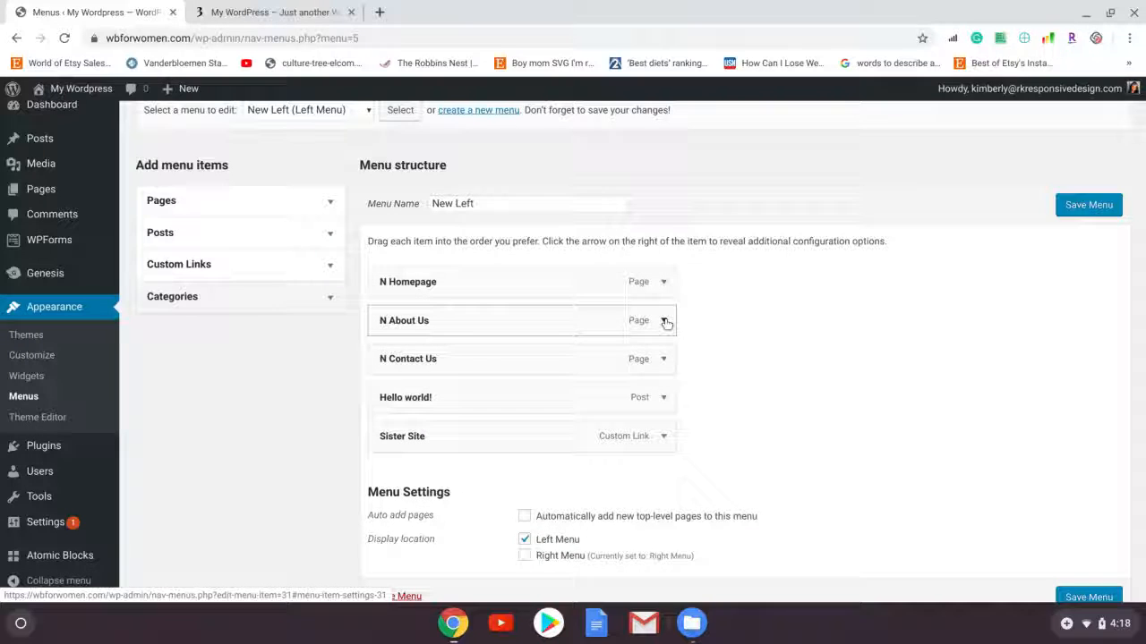
Remove the N About Us and N Contact Us items from the New Left menu.
click(665, 320)
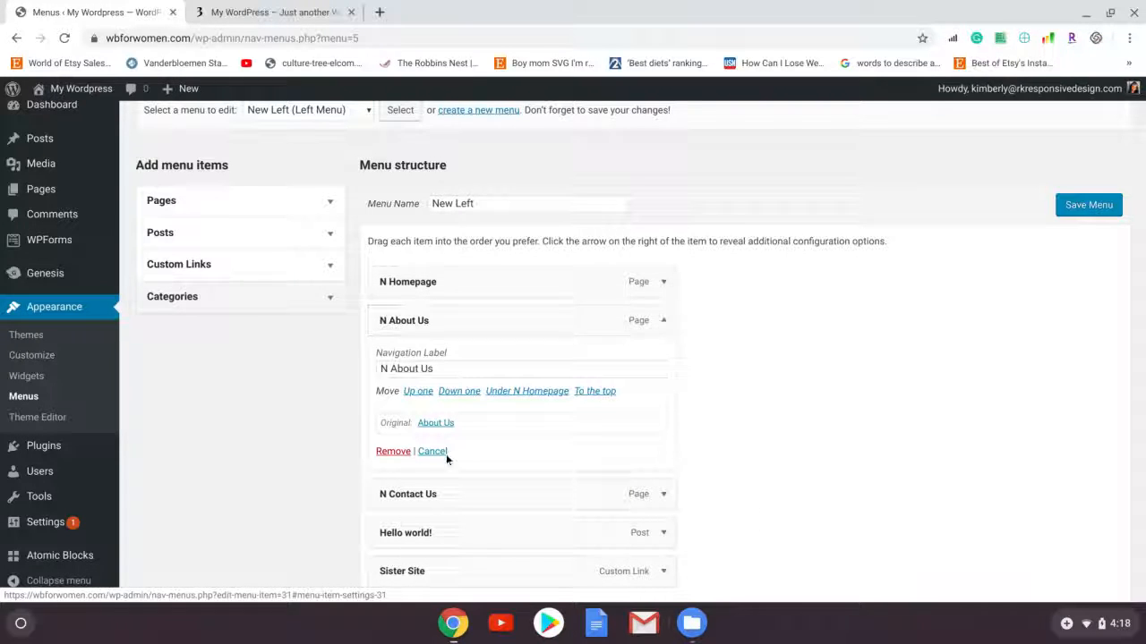
click(393, 452)
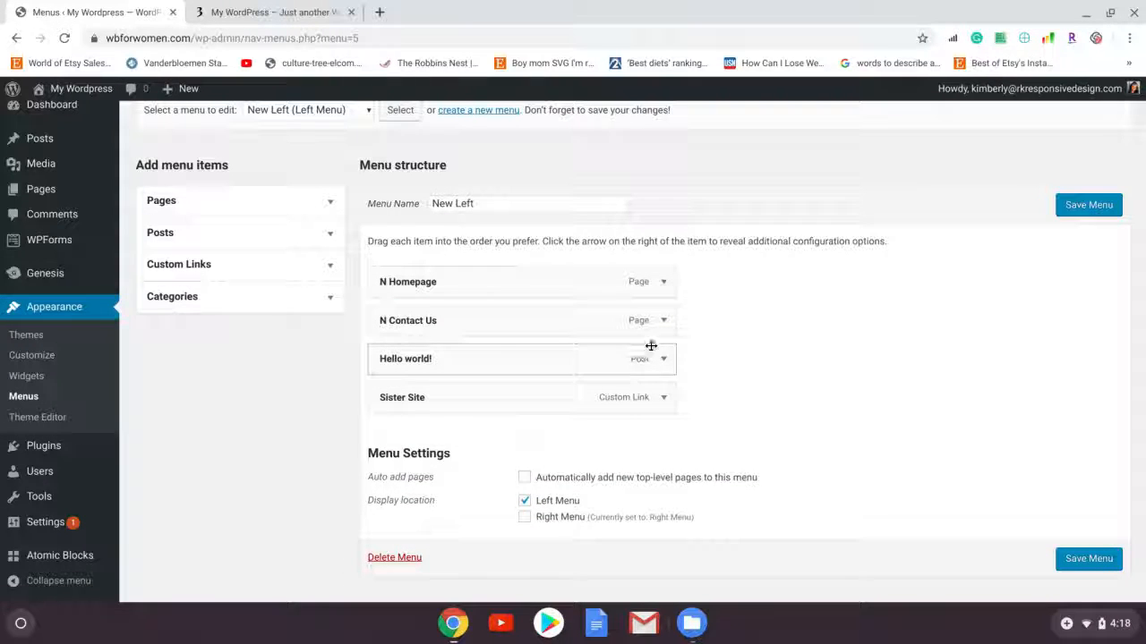
click(663, 321)
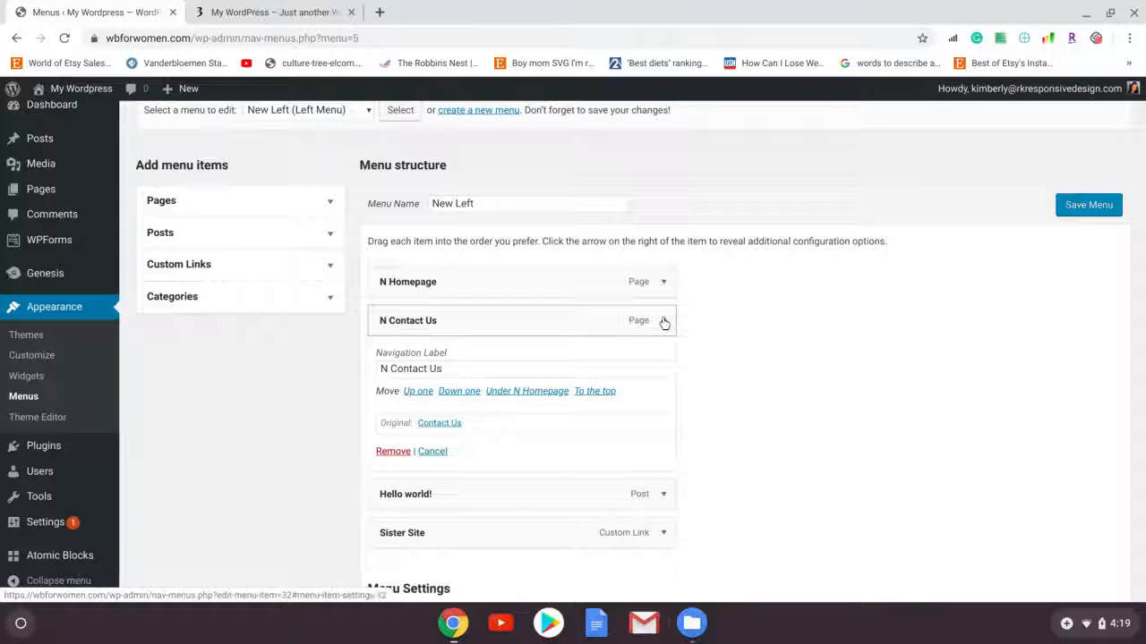
click(403, 454)
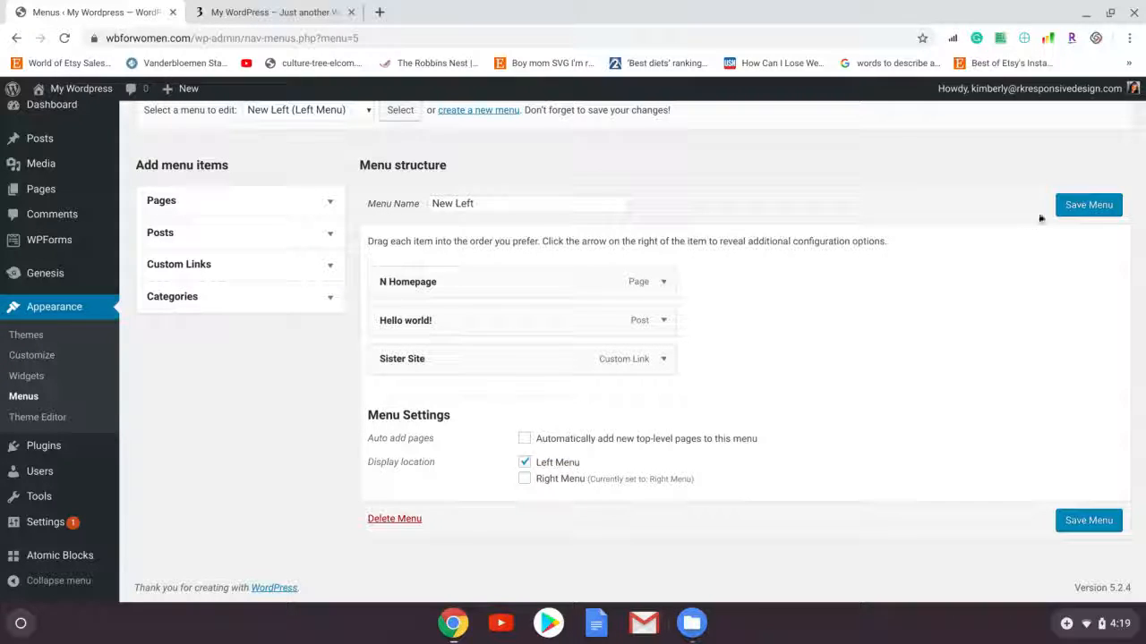
Save the New Left menu and reload the live site to check its header menu.
click(1101, 210)
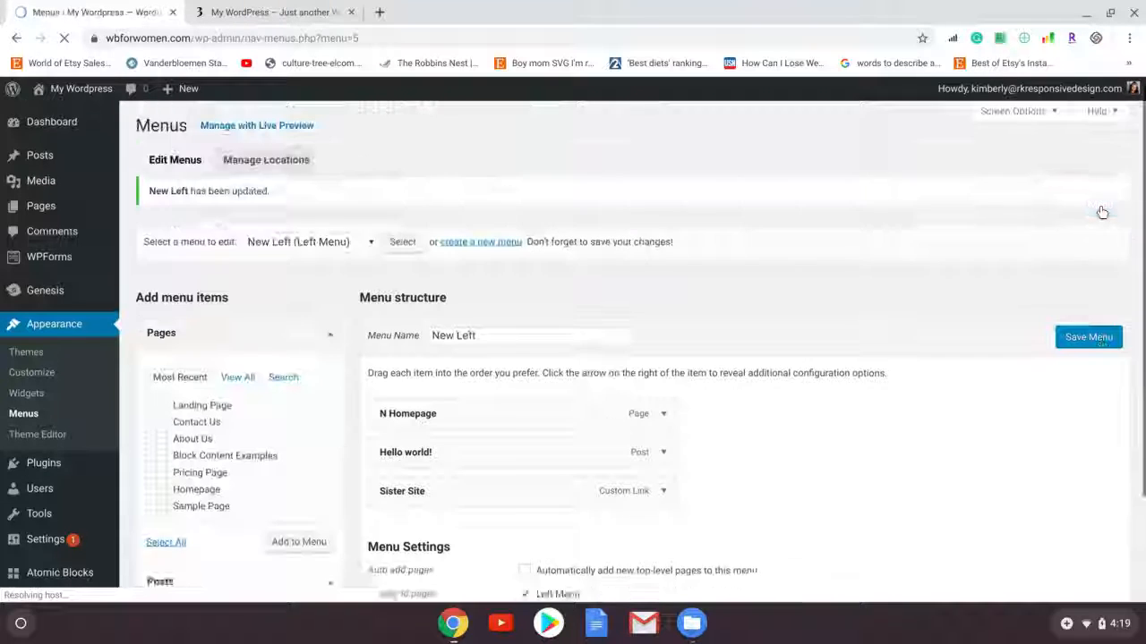
click(294, 12)
click(290, 38)
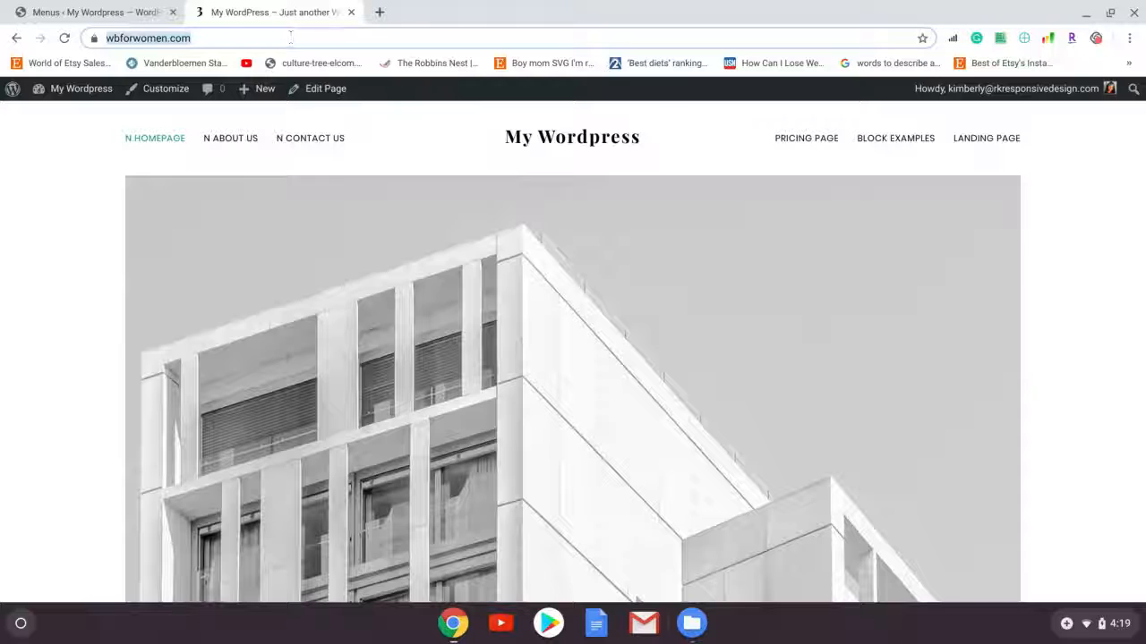
key(Return)
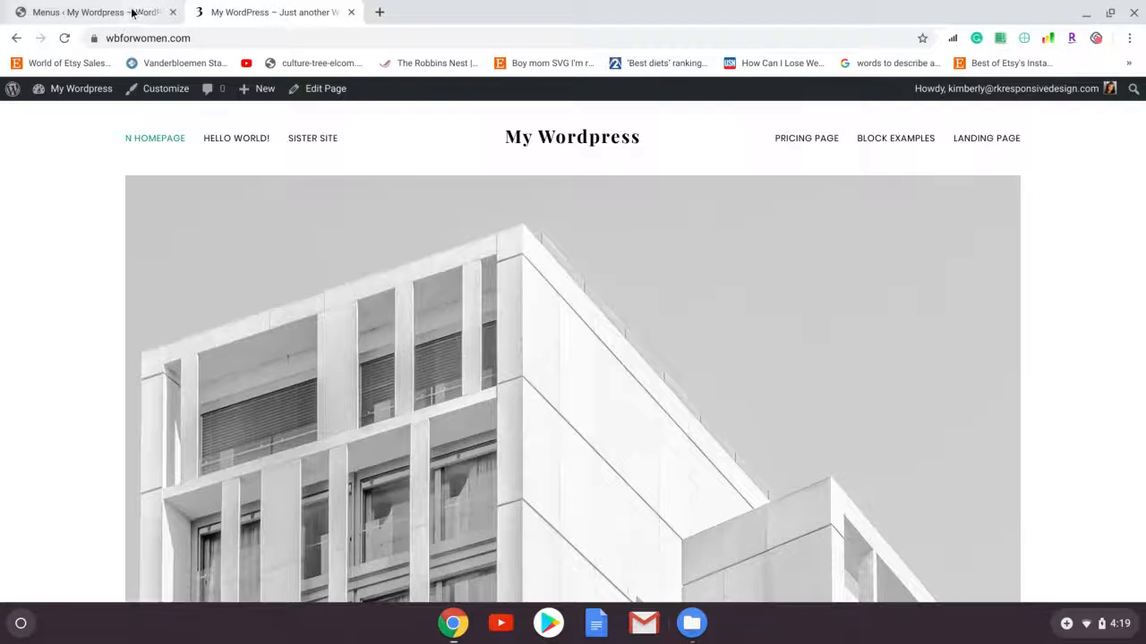
Back in the menu editor, move Sister Site above Hello world! and add the Pricing Page as a sub item of Sister Site.
click(132, 13)
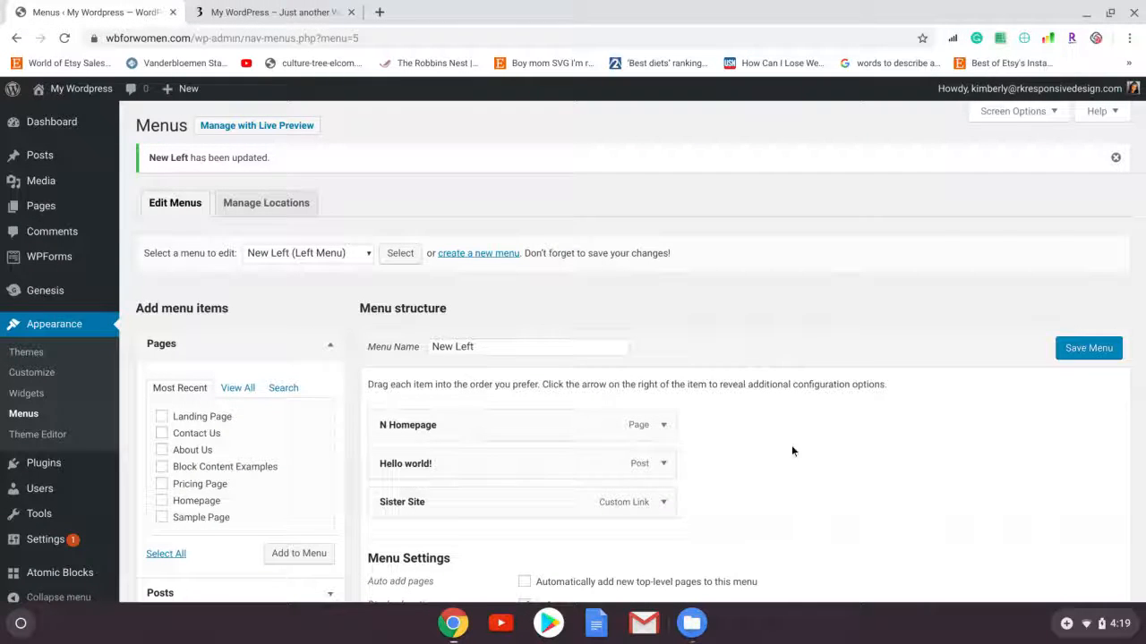
scroll(791, 445, down, 2)
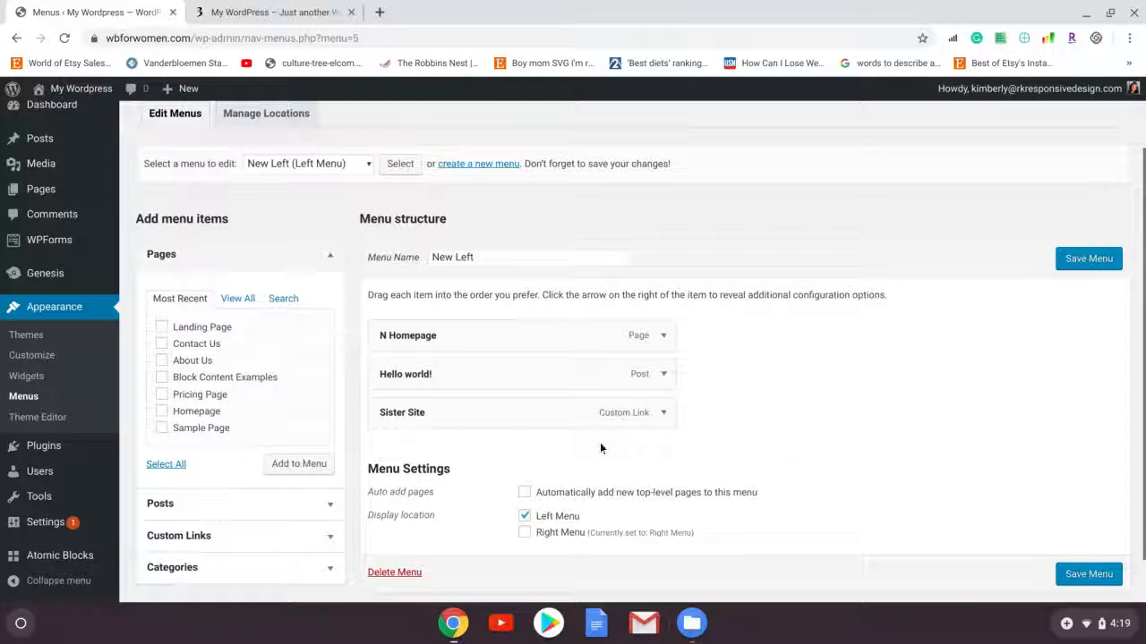
drag(527, 420, 493, 376)
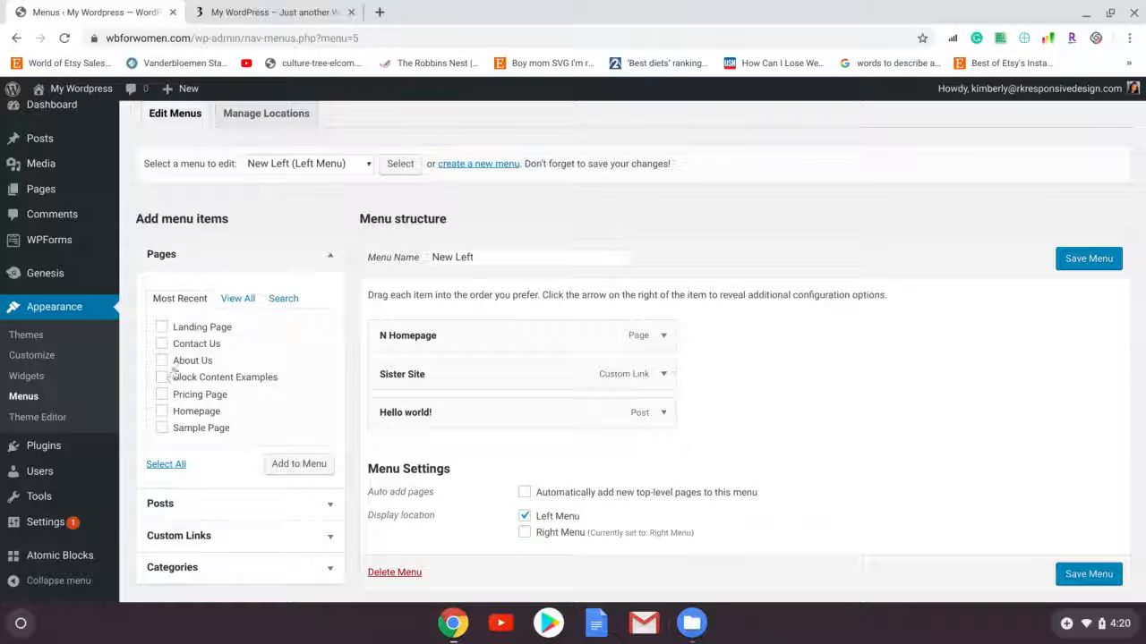
click(161, 395)
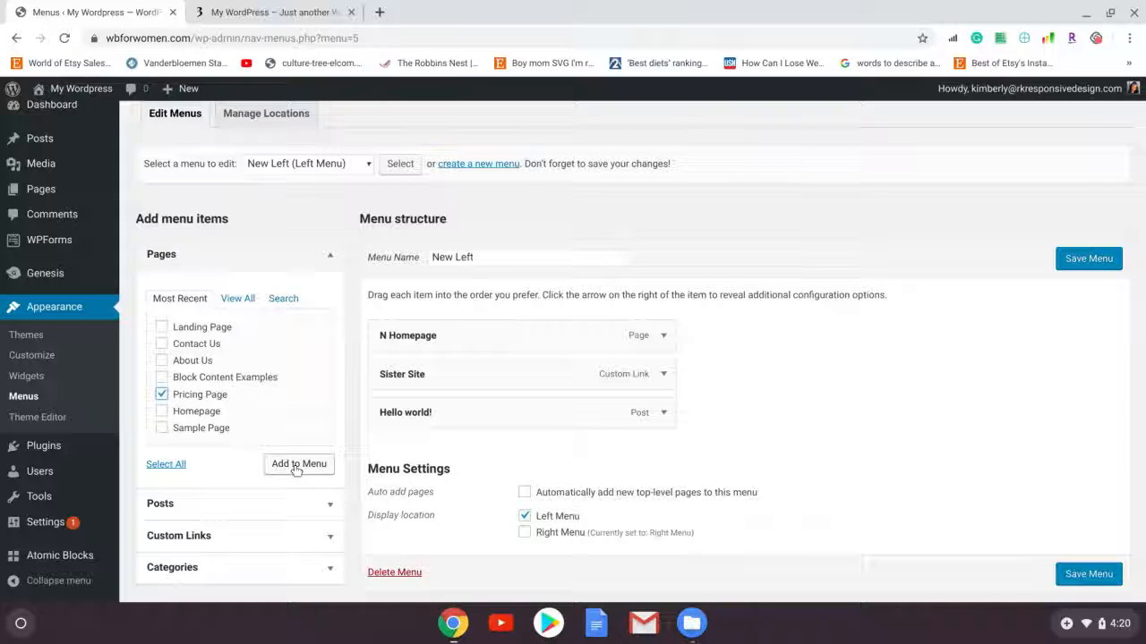
click(296, 465)
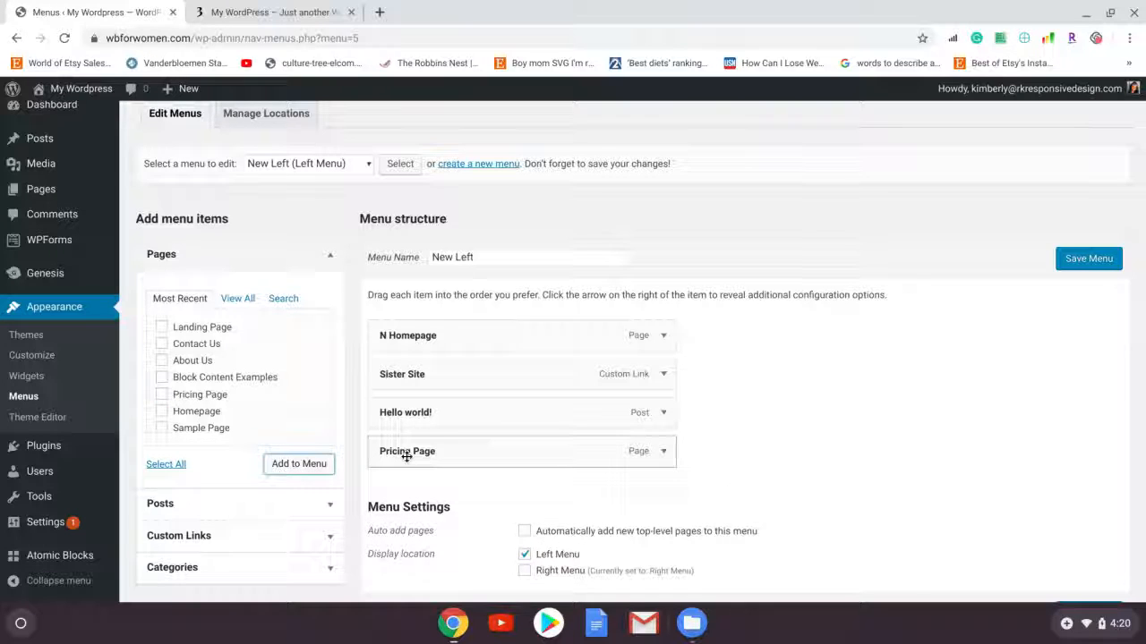
drag(414, 455, 435, 414)
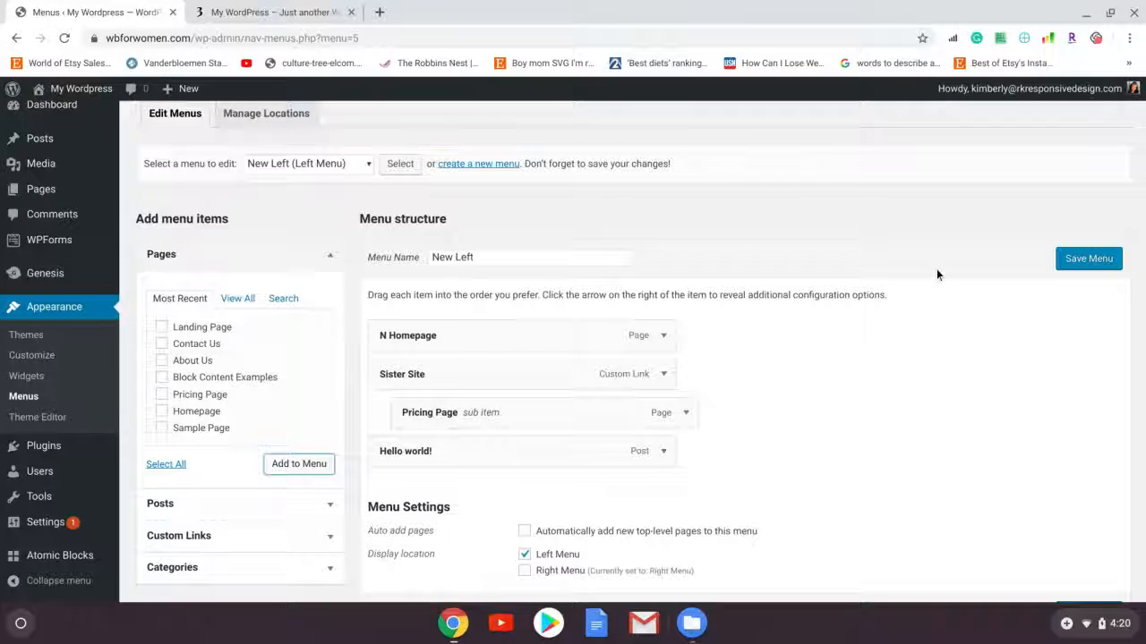
Save the New Left menu, check the Sister Site submenu on the live site and return to the menu editor.
click(1076, 259)
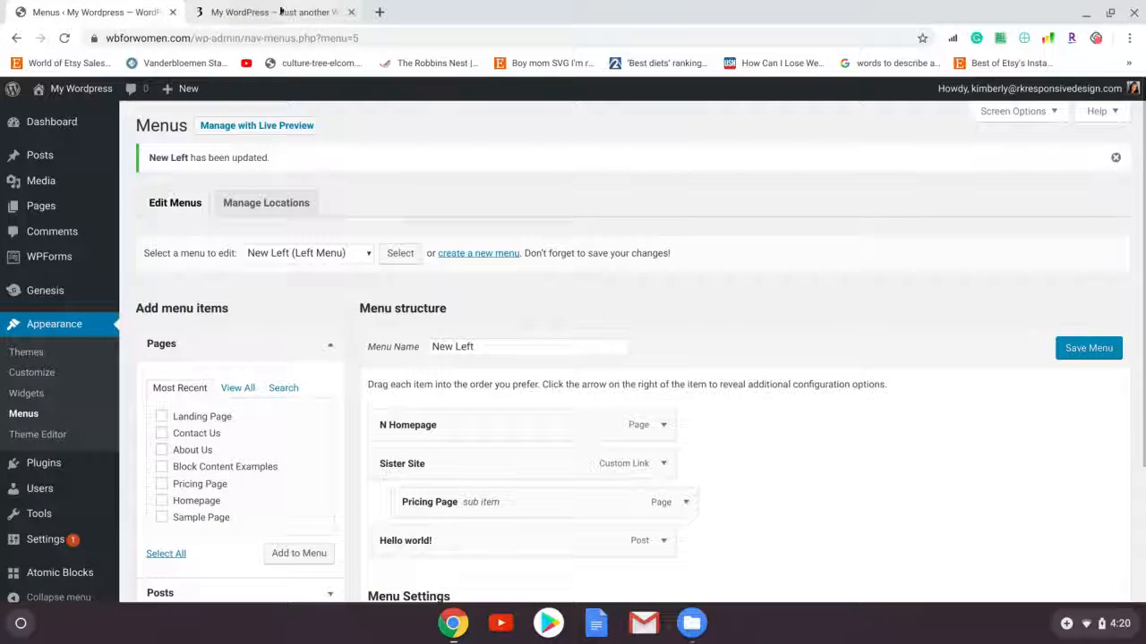
click(257, 13)
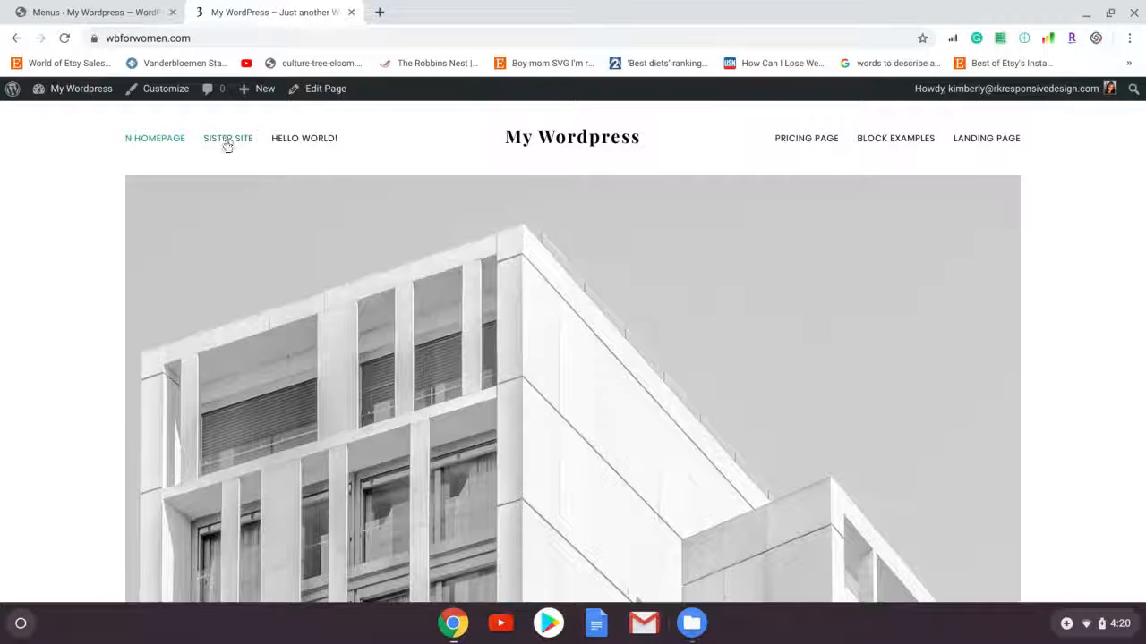
mouse_move(227, 147)
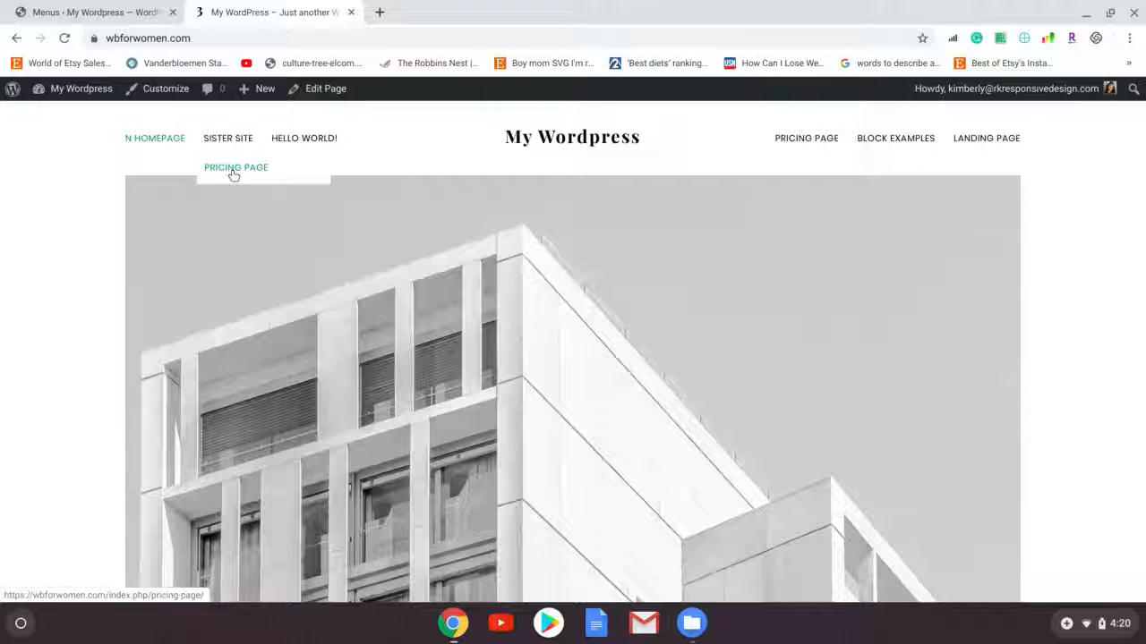
click(111, 13)
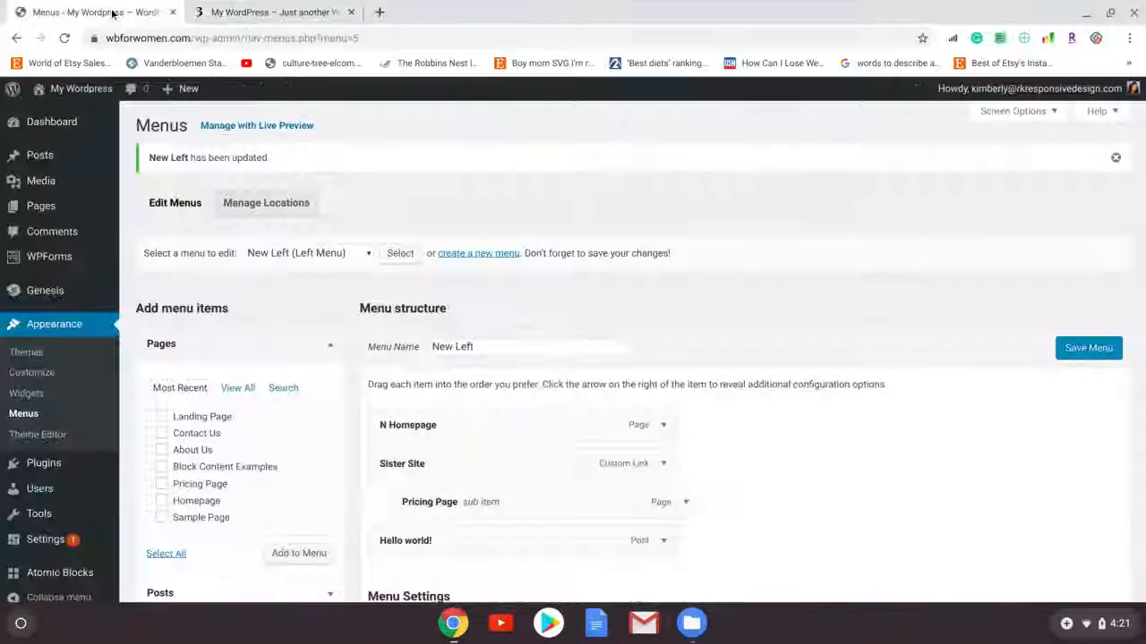